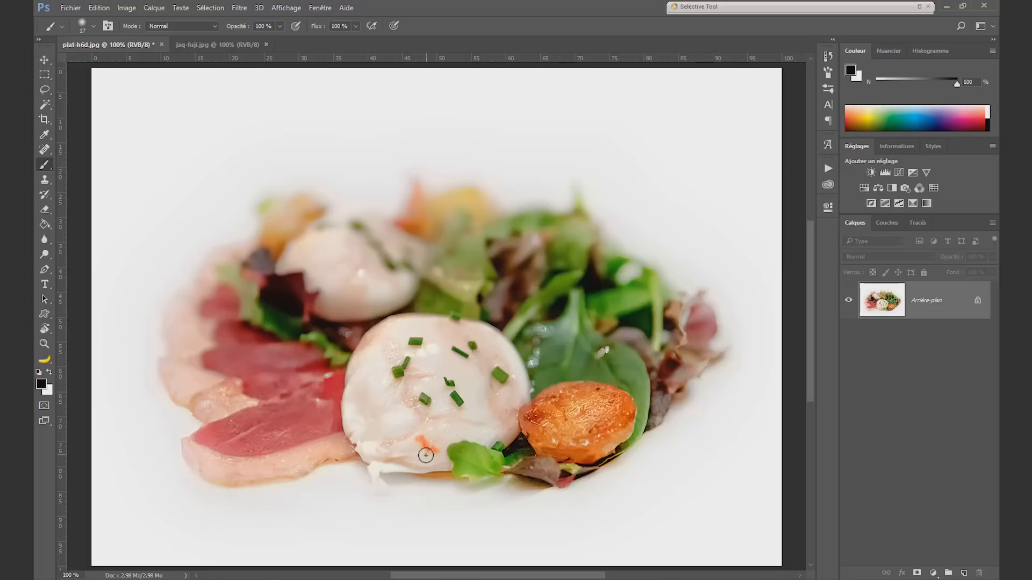
Step: Remove the chives and the orange fragment from the front poached egg directly on the background layer with the Spot Healing Brush
{"action": "key", "text": "j"}
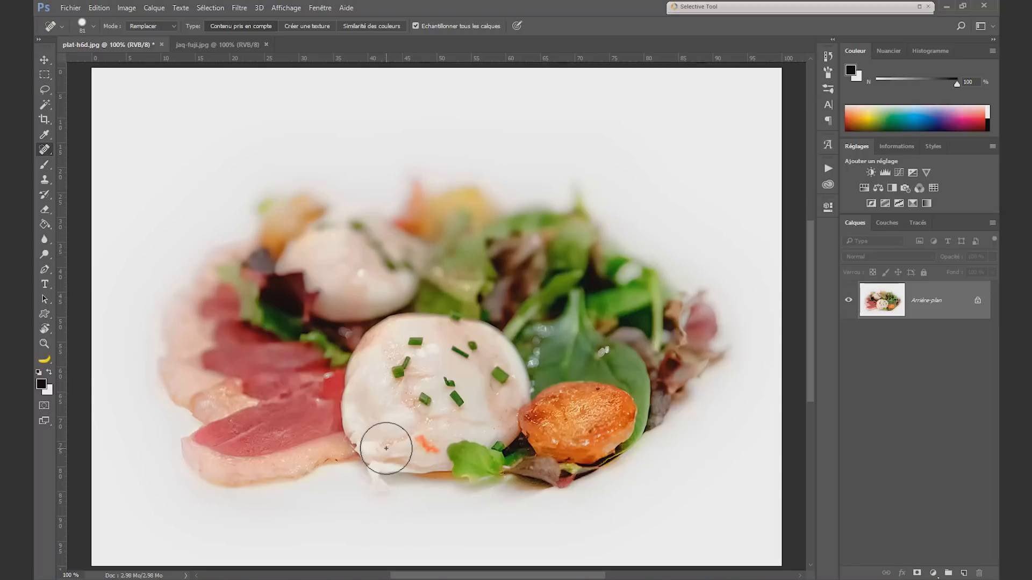
{"action": "left_click", "coordinate": [399, 369]}
{"action": "left_click", "coordinate": [415, 341]}
{"action": "left_click_drag", "start_coordinate": [469, 348], "coordinate": [455, 352]}
{"action": "left_click", "coordinate": [449, 382]}
{"action": "left_click", "coordinate": [500, 375]}
{"action": "left_click", "coordinate": [456, 398]}
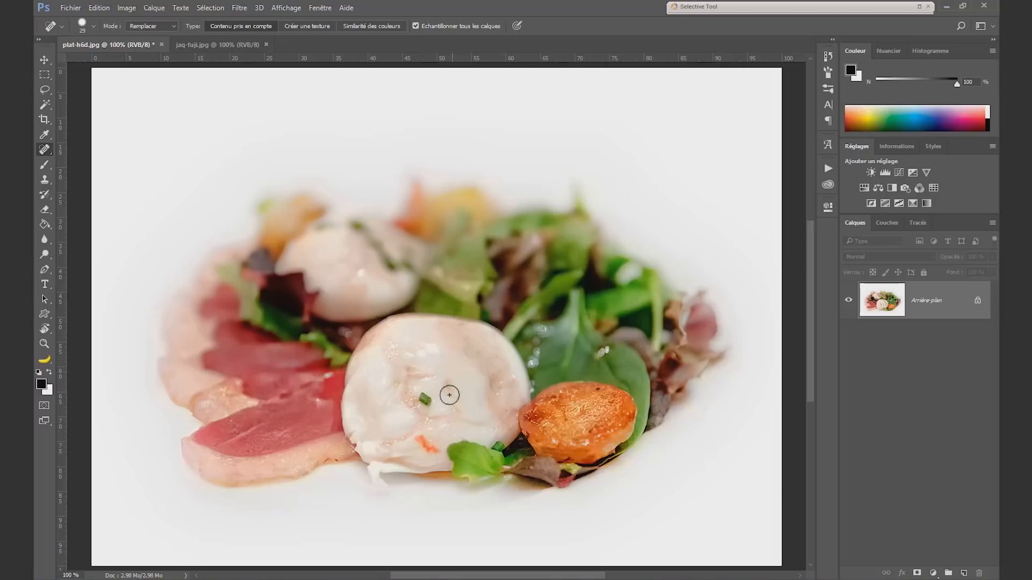
{"action": "left_click", "coordinate": [424, 399]}
{"action": "left_click_drag", "start_coordinate": [420, 441], "coordinate": [433, 449]}
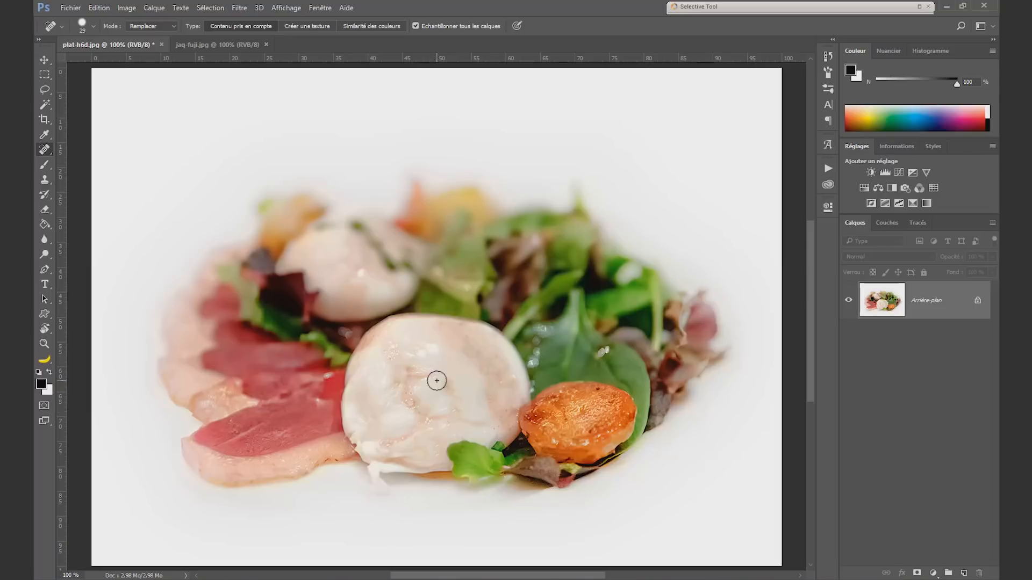
Step: Adjust the photo's tones and colours directly on the background layer and paint a large soft sun glow above the salad
{"action": "key", "text": "ctrl+l"}
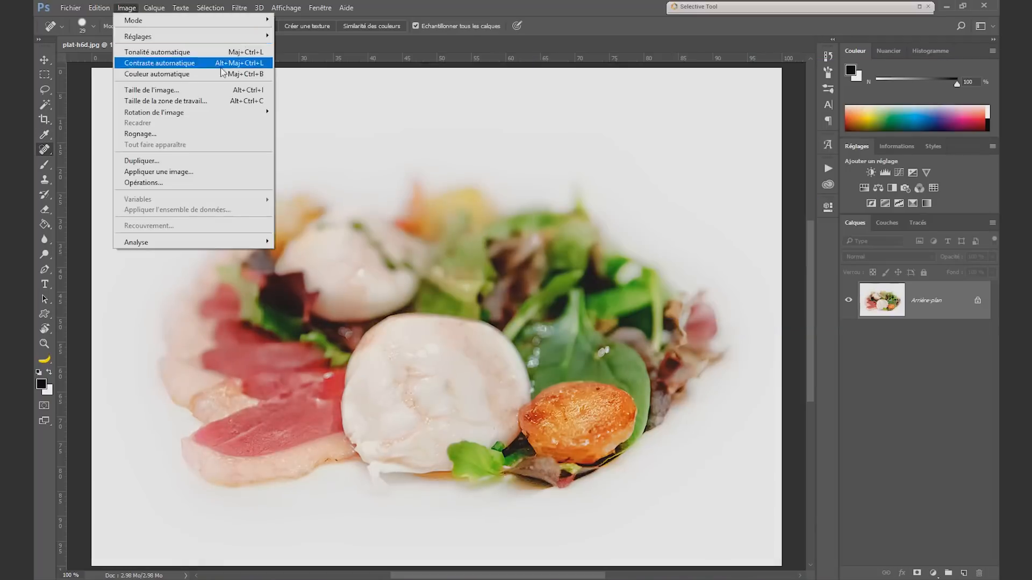
{"action": "left_click", "coordinate": [196, 64]}
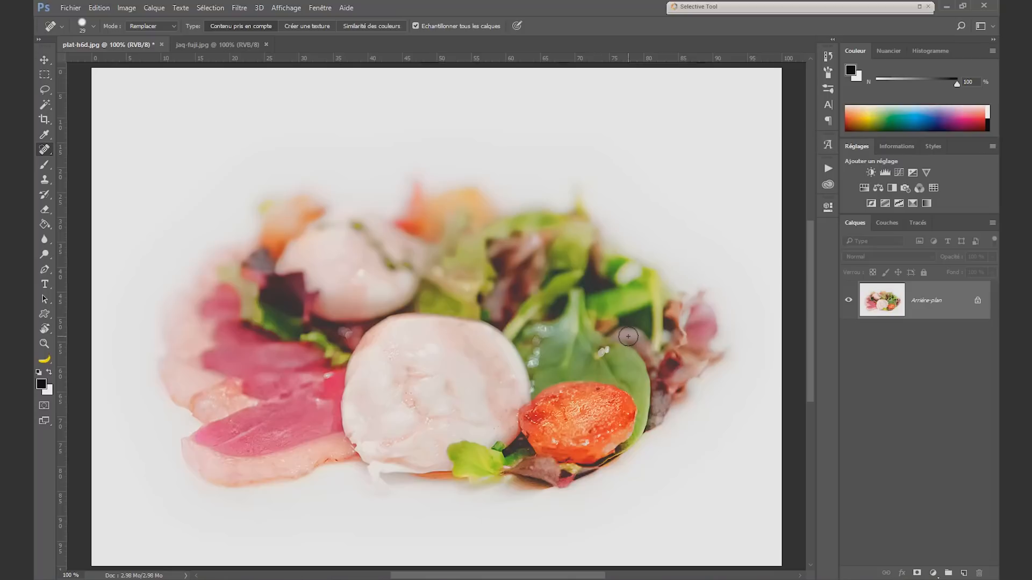
{"action": "key", "text": "x"}
{"action": "key", "text": "b"}
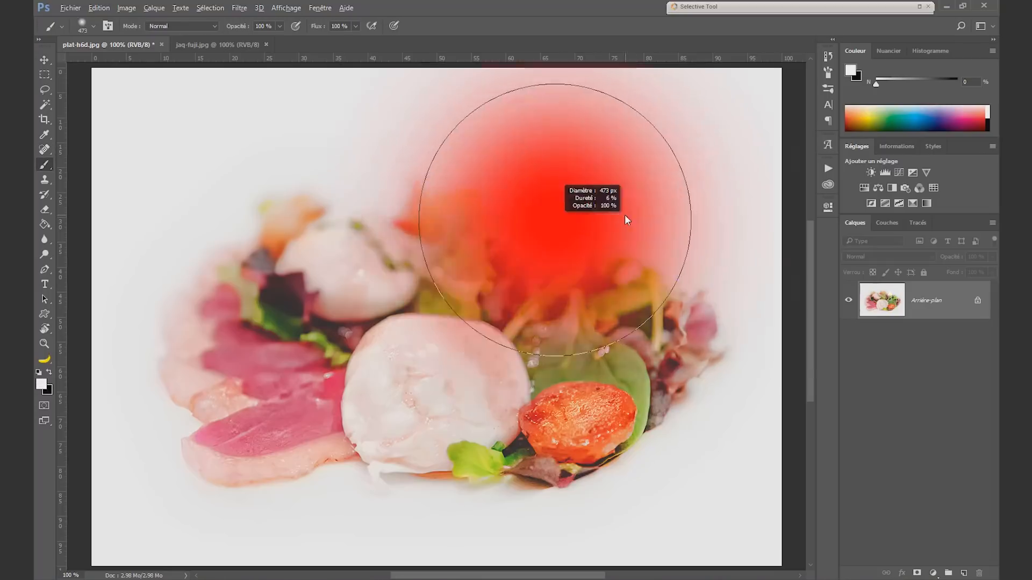
{"action": "left_click", "coordinate": [559, 215]}
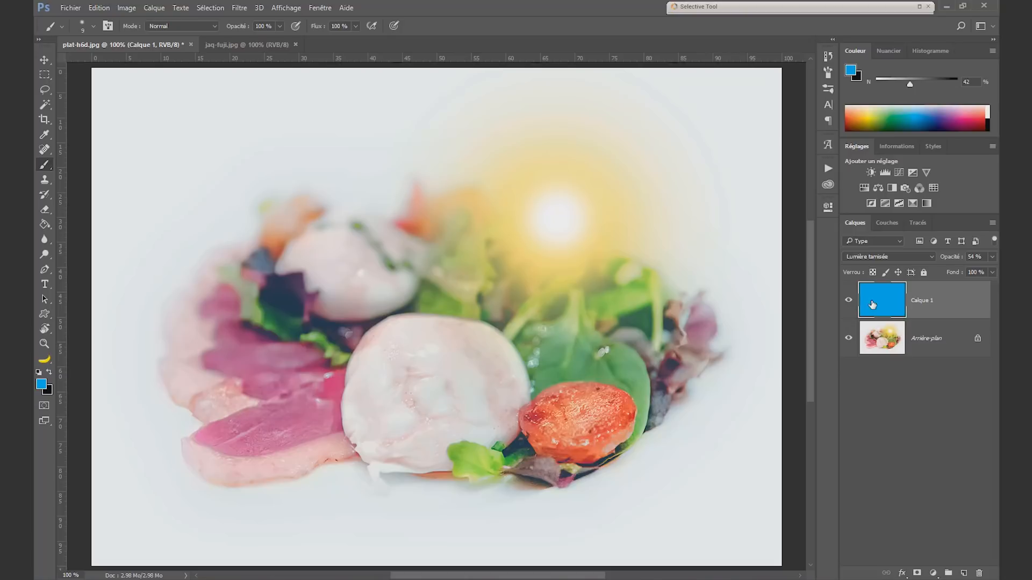
Step: Hide the blue Calque 1 layer and select the background layer beneath it
{"action": "left_click", "coordinate": [849, 301]}
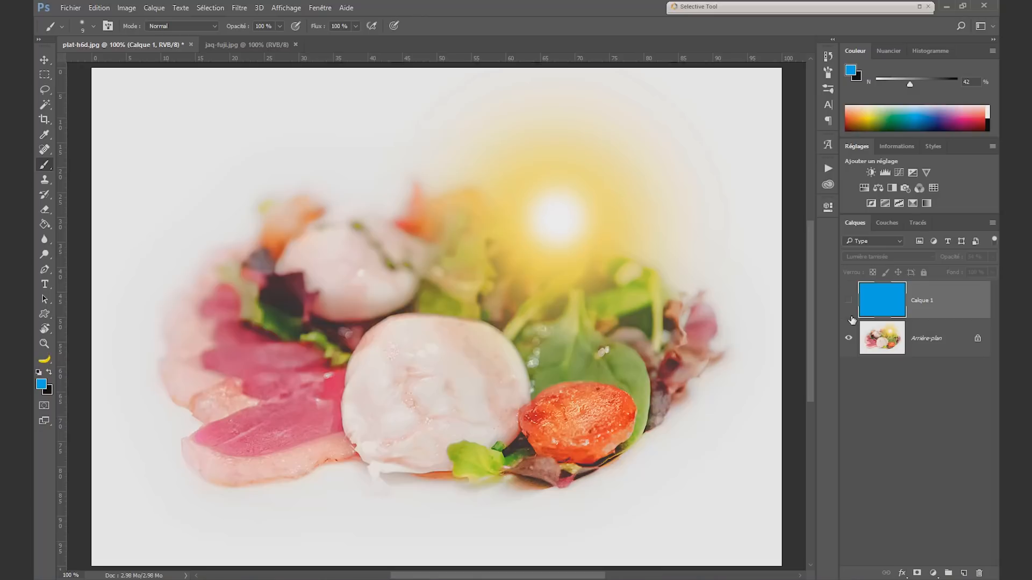
{"action": "left_click", "coordinate": [859, 330]}
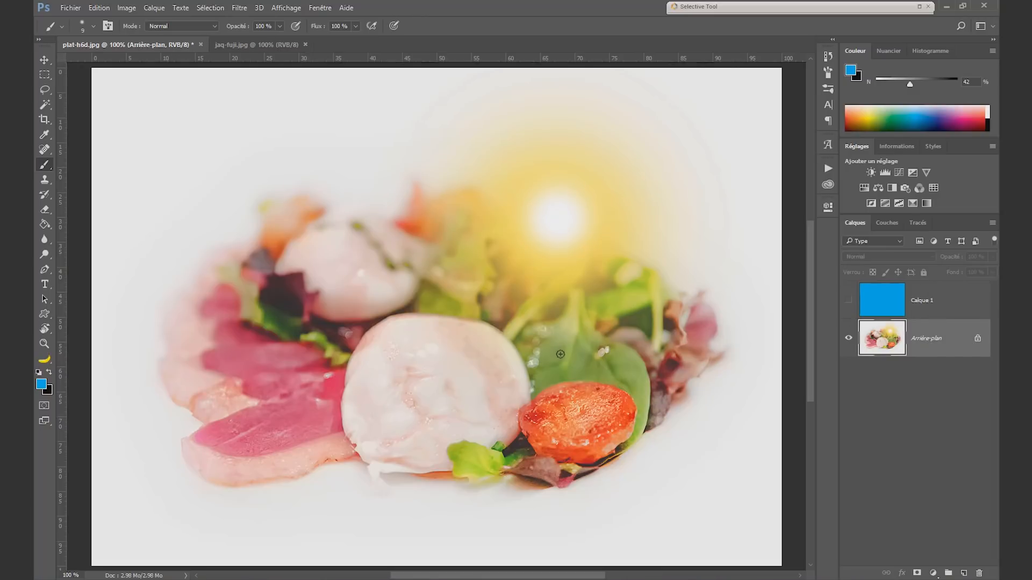
{"action": "left_click", "coordinate": [828, 56]}
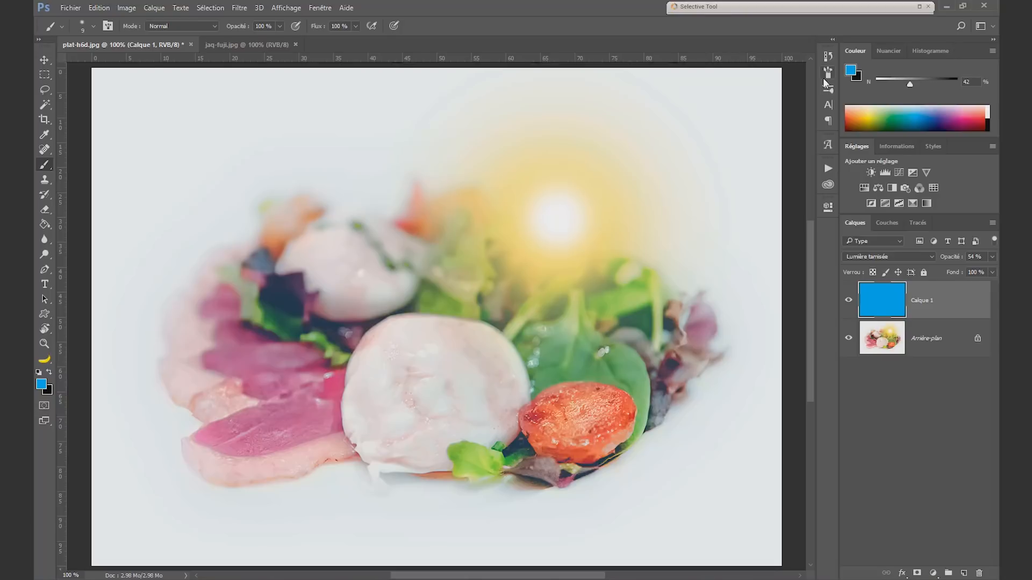
Step: Try returning the document to an early Spot Healing state in the history and undo that return
{"action": "left_click", "coordinate": [827, 56]}
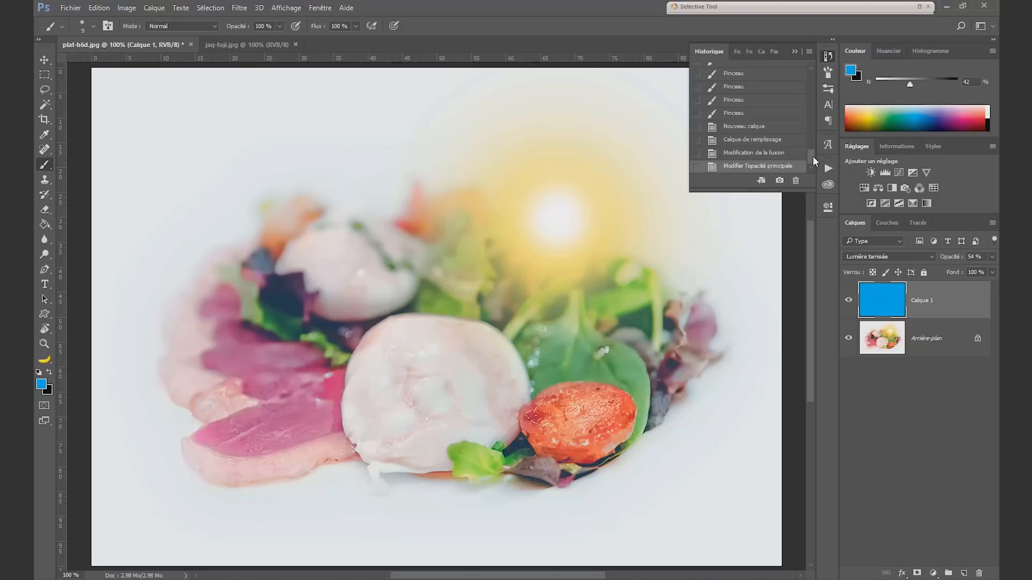
{"action": "left_click_drag", "start_coordinate": [812, 158], "coordinate": [813, 130]}
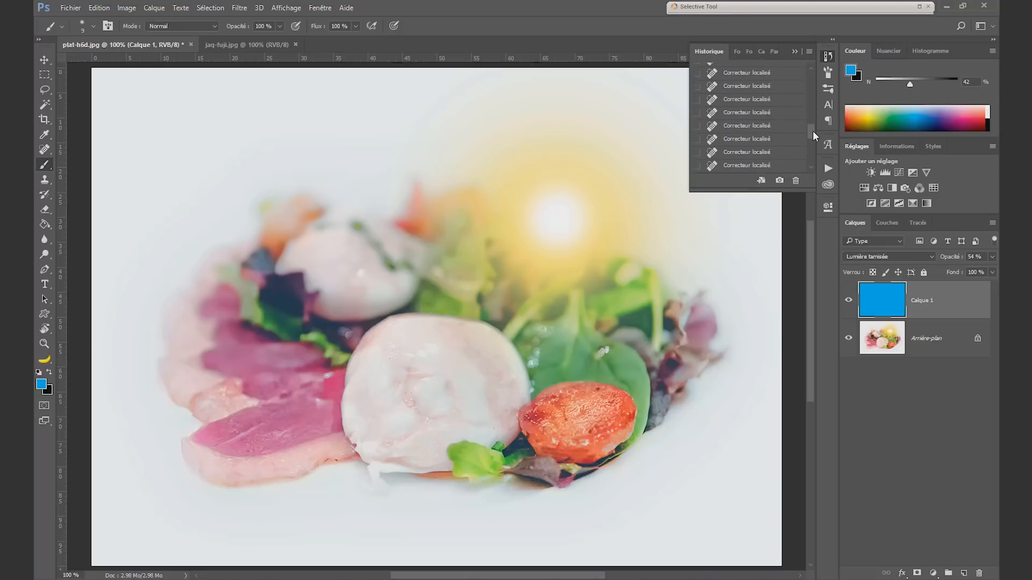
{"action": "left_click", "coordinate": [759, 74]}
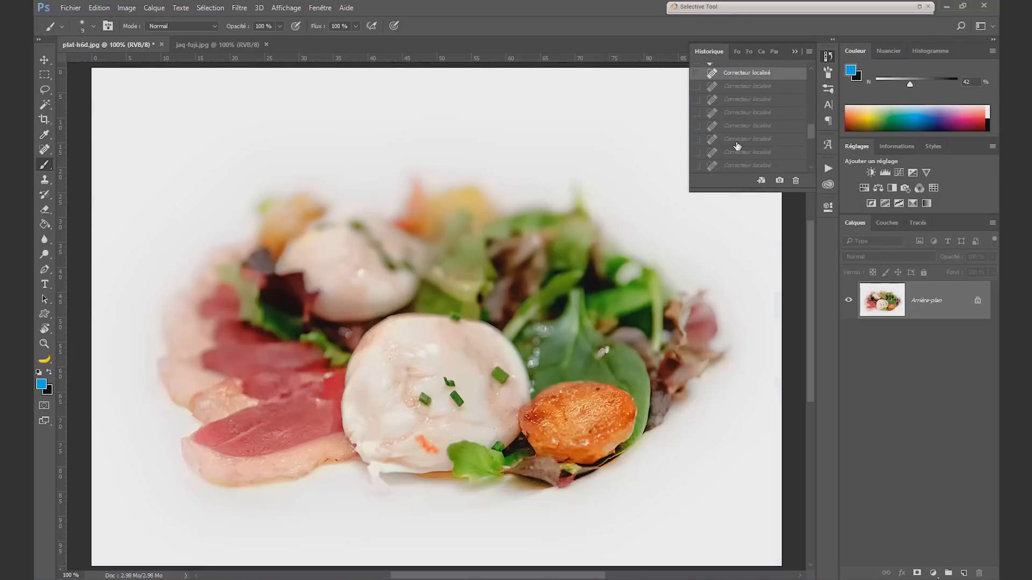
{"action": "left_click", "coordinate": [830, 56]}
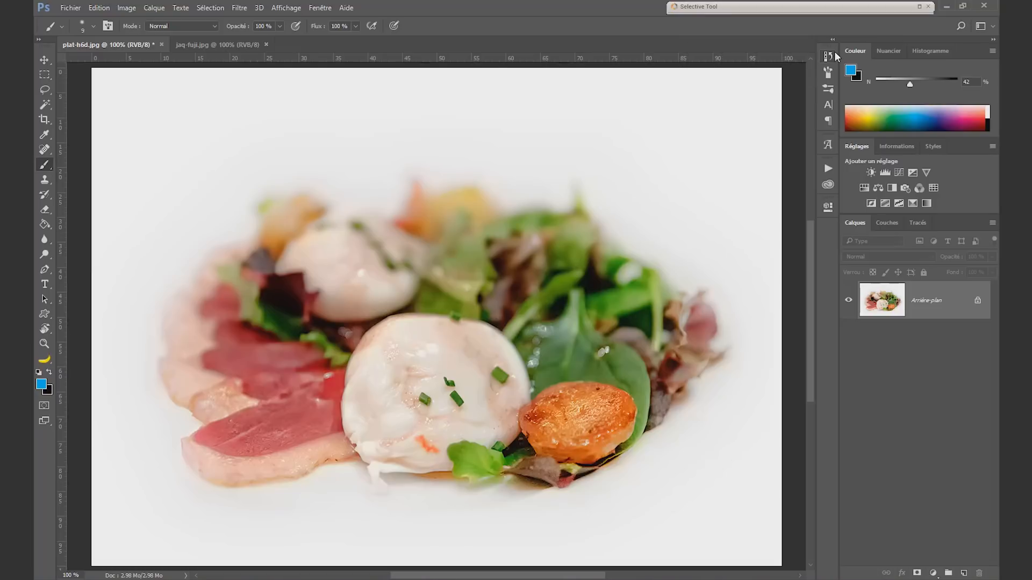
{"action": "key", "text": "ctrl+z"}
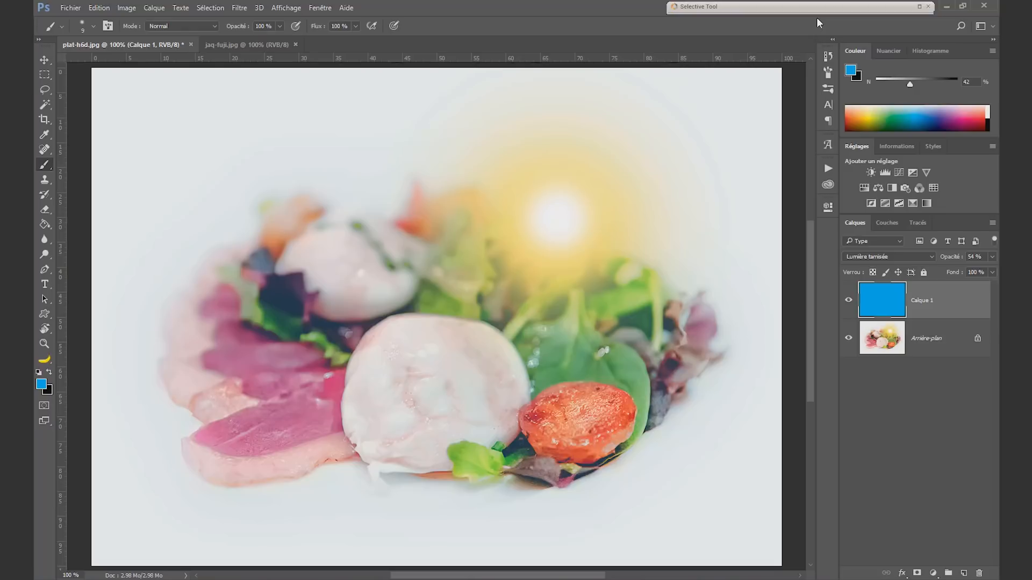
Step: Revert the document to its original plat-h6d.jpg snapshot in the history
{"action": "left_click", "coordinate": [828, 57]}
{"action": "left_click_drag", "start_coordinate": [811, 157], "coordinate": [814, 66]}
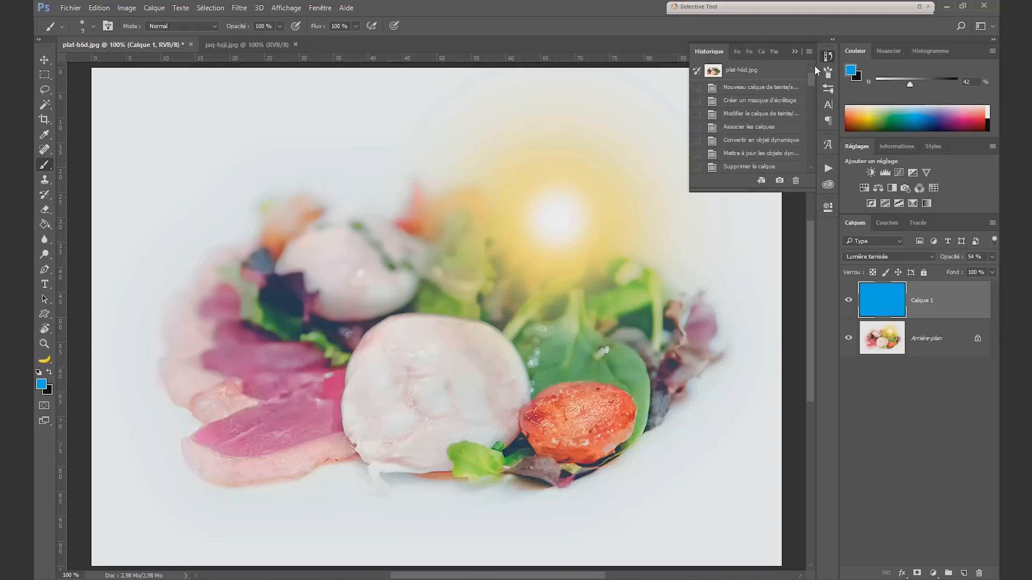
{"action": "left_click", "coordinate": [774, 72]}
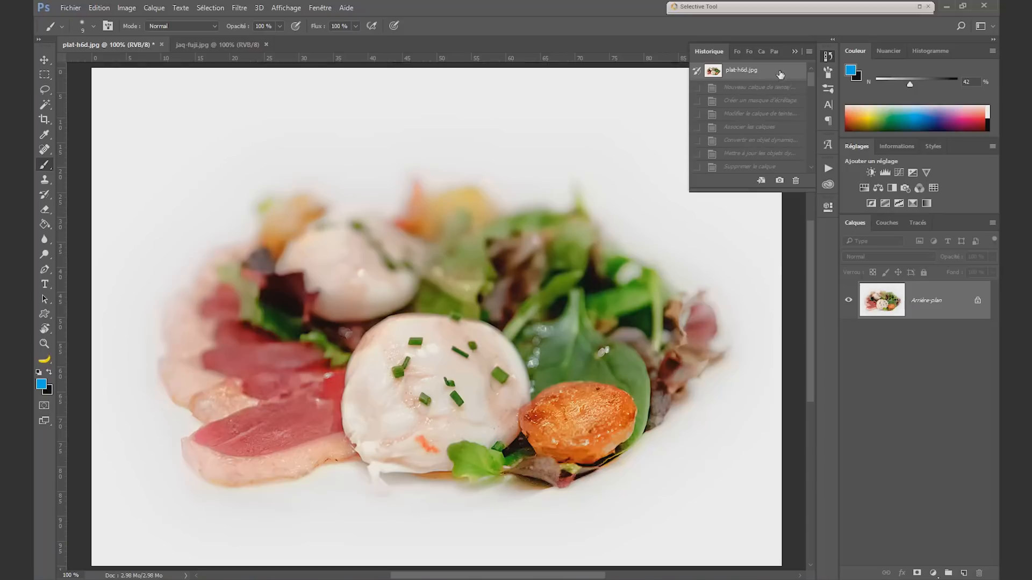
{"action": "left_click", "coordinate": [828, 57]}
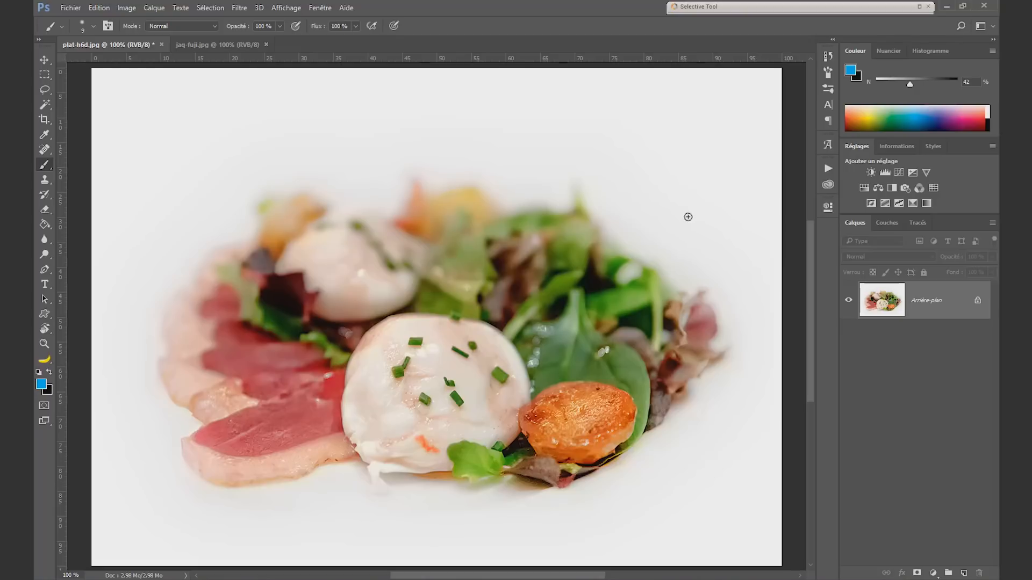
Step: Add an empty layer above the background and remove the front egg's chives and orange fragment on it with the Spot Healing Brush
{"action": "key", "text": "ctrl+shift+alt+n"}
{"action": "key", "text": "j"}
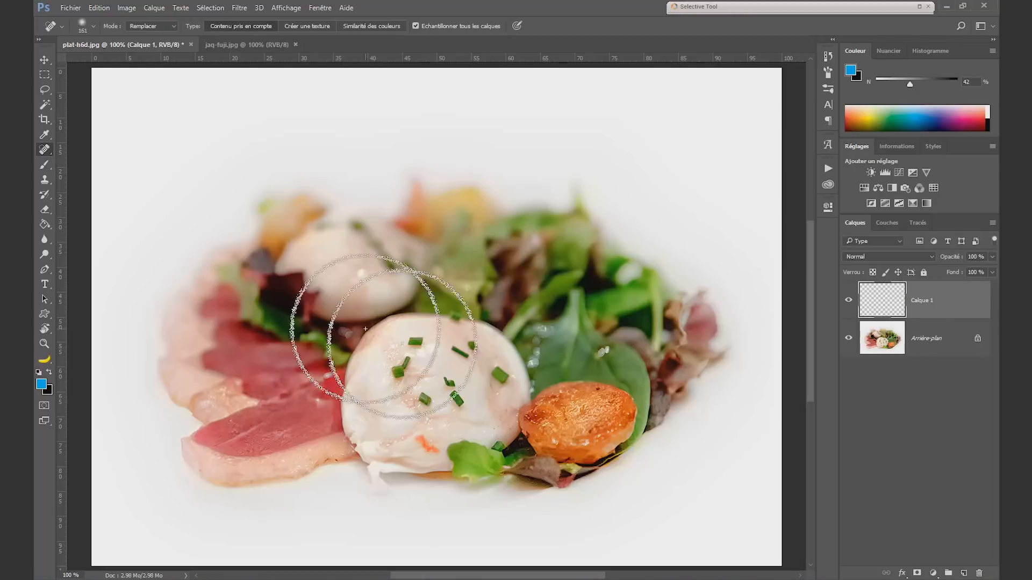
{"action": "left_click_drag", "start_coordinate": [407, 359], "coordinate": [397, 373]}
{"action": "mouse_move", "coordinate": [420, 352]}
{"action": "left_mouse_down"}
{"action": "mouse_move", "coordinate": [423, 370]}
{"action": "mouse_move", "coordinate": [398, 373]}
{"action": "left_mouse_up"}
{"action": "key", "text": "ctrl+z"}
{"action": "left_click", "coordinate": [456, 317]}
{"action": "left_click", "coordinate": [472, 345]}
{"action": "mouse_move", "coordinate": [464, 354]}
{"action": "left_mouse_down"}
{"action": "mouse_move", "coordinate": [457, 350]}
{"action": "mouse_move", "coordinate": [456, 400]}
{"action": "left_mouse_up"}
{"action": "left_click", "coordinate": [424, 399]}
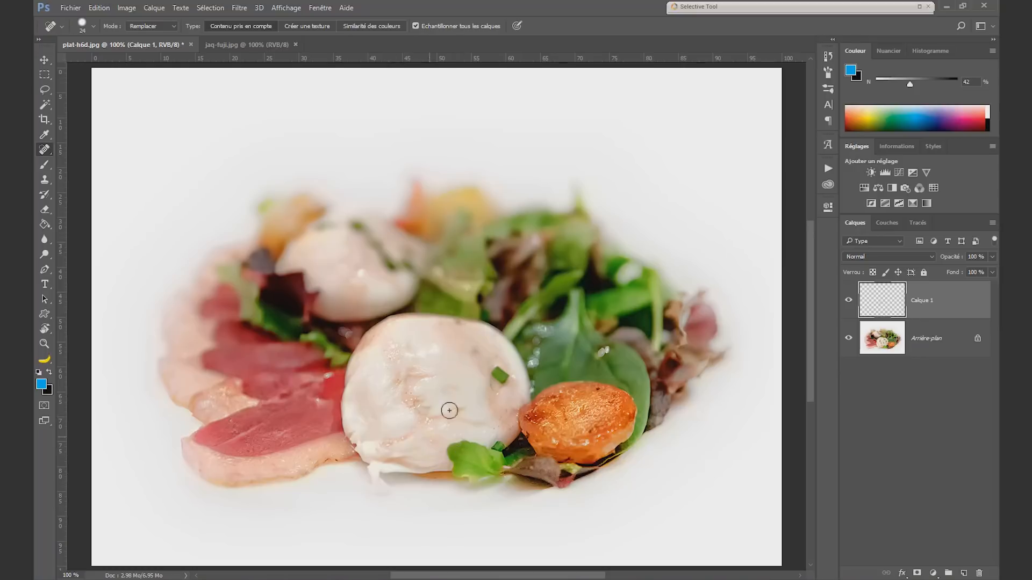
{"action": "left_click_drag", "start_coordinate": [496, 370], "coordinate": [504, 377]}
Step: Add a Levels adjustment layer with midtones 1.16 and output black 31, plus a Curves adjustment layer that brightens the photo
{"action": "left_click", "coordinate": [885, 173]}
{"action": "left_click_drag", "start_coordinate": [674, 353], "coordinate": [688, 354]}
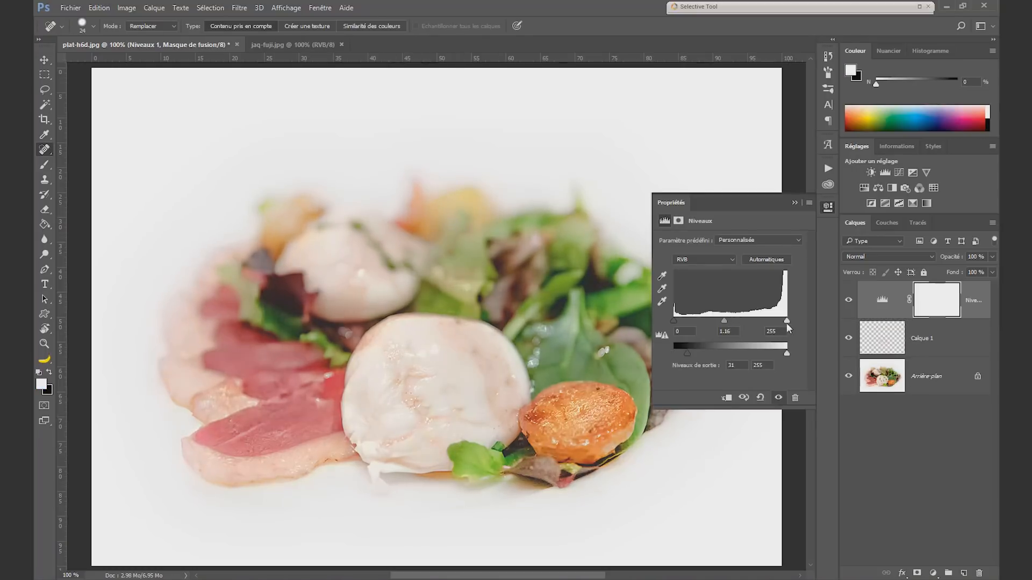
{"action": "left_click", "coordinate": [899, 173]}
{"action": "left_click_drag", "start_coordinate": [751, 307], "coordinate": [727, 339]}
Step: Add a Hue/Saturation adjustment layer with hue -13, saturation +9 and lightness +3
{"action": "left_click", "coordinate": [864, 188]}
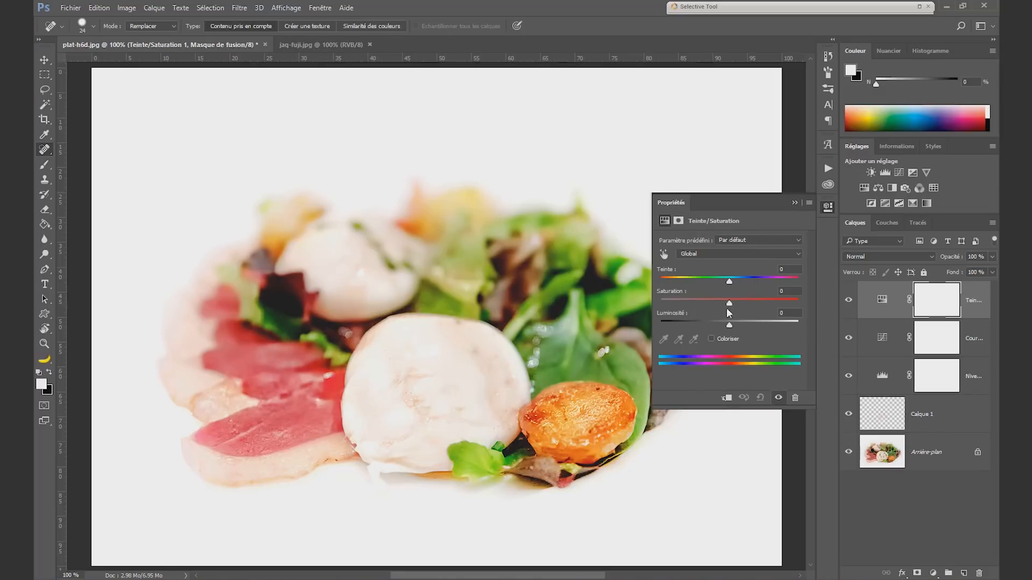
{"action": "left_click_drag", "start_coordinate": [729, 303], "coordinate": [746, 304]}
{"action": "left_click_drag", "start_coordinate": [730, 326], "coordinate": [731, 326]}
{"action": "left_click_drag", "start_coordinate": [729, 282], "coordinate": [720, 282]}
{"action": "left_click_drag", "start_coordinate": [746, 303], "coordinate": [735, 303]}
{"action": "left_click", "coordinate": [933, 573]}
{"action": "left_click", "coordinate": [976, 290]}
{"action": "left_click", "coordinate": [794, 202]}
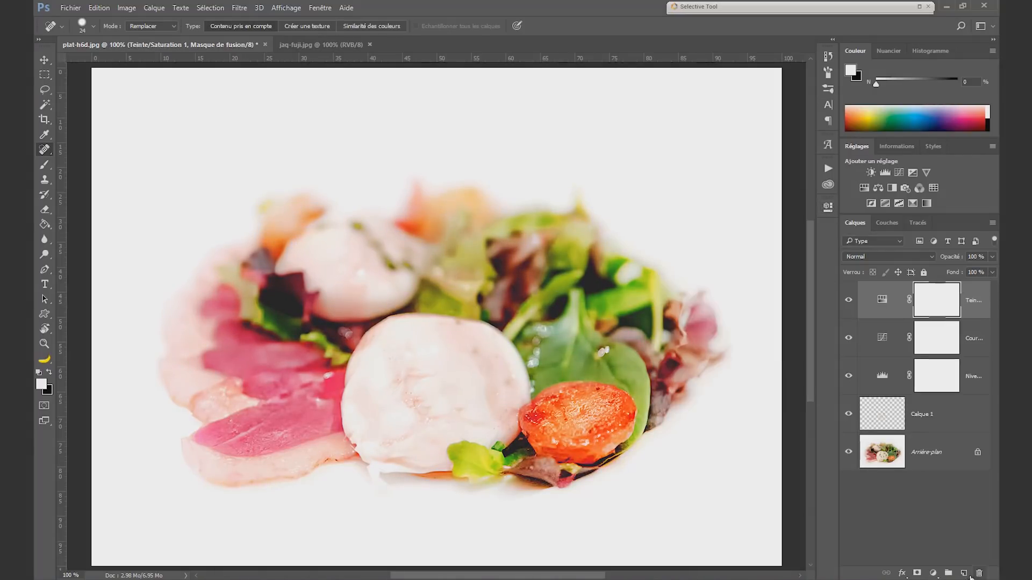
Step: Paint a soft black spot above the salad on a new layer with a 339 px brush, and invert a duplicate of it to white
{"action": "left_click", "coordinate": [963, 573]}
{"action": "key", "text": "b"}
{"action": "key", "text": "d"}
{"action": "left_click_drag", "start_coordinate": [543, 217], "coordinate": [656, 233]}
{"action": "left_click_drag", "start_coordinate": [577, 234], "coordinate": [545, 228]}
{"action": "left_click", "coordinate": [568, 216]}
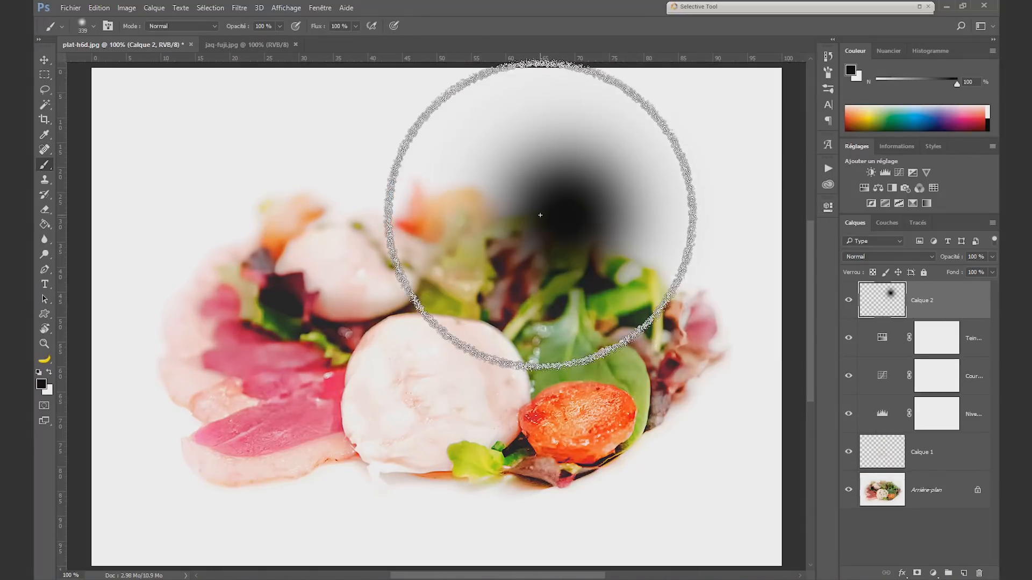
{"action": "key", "text": "ctrl+j"}
{"action": "key", "text": "ctrl+i"}
Step: Clip a Hue/Saturation adjustment with Colorize enabled to the black spot layer and tint the spot a light, warm yellow
{"action": "left_click", "coordinate": [921, 338]}
{"action": "left_click", "coordinate": [864, 188]}
{"action": "left_click", "coordinate": [879, 357], "text": "alt"}
{"action": "left_click", "coordinate": [711, 338]}
{"action": "left_click_drag", "start_coordinate": [695, 304], "coordinate": [733, 304]}
{"action": "left_click_drag", "start_coordinate": [660, 282], "coordinate": [686, 282]}
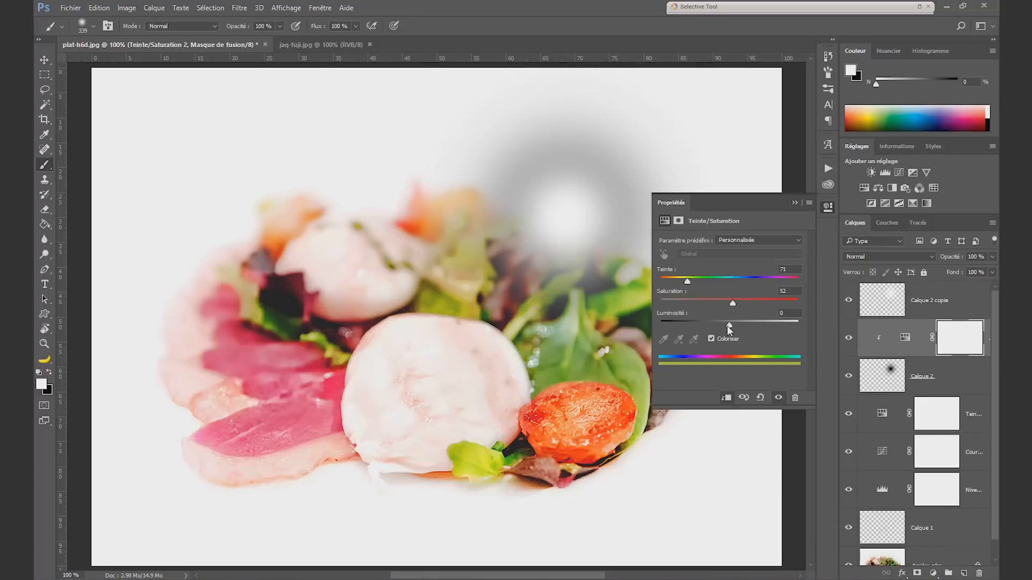
{"action": "left_click_drag", "start_coordinate": [729, 325], "coordinate": [762, 326]}
{"action": "left_click_drag", "start_coordinate": [687, 282], "coordinate": [677, 282]}
{"action": "left_click_drag", "start_coordinate": [732, 304], "coordinate": [768, 325]}
{"action": "left_click", "coordinate": [794, 202]}
Step: Group the two spot layers with their clipped adjustment and convert the group to a smart object
{"action": "left_click", "coordinate": [912, 386]}
{"action": "left_click", "coordinate": [926, 301], "text": "shift"}
{"action": "key", "text": "ctrl+g"}
{"action": "right_click", "coordinate": [926, 291]}
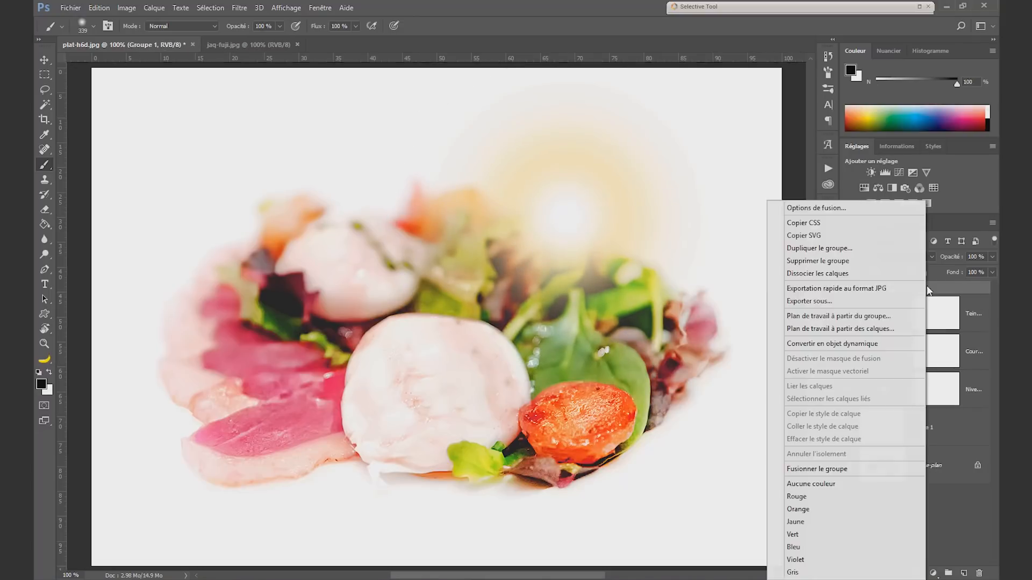
{"action": "left_click", "coordinate": [866, 343]}
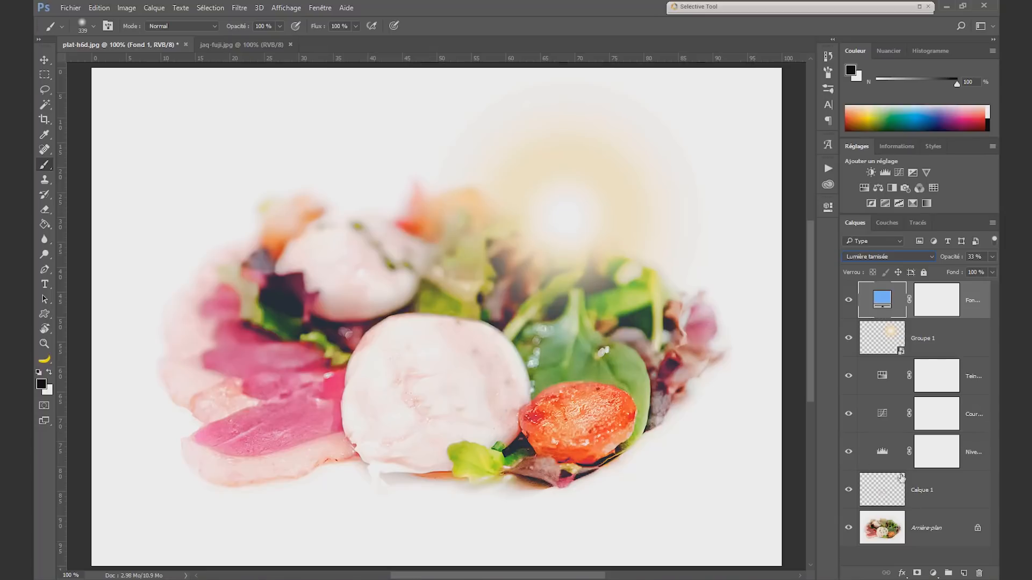
Step: Add a mask to Calque 1, painting black to bring back the egg's central chives and white to hide the upper ones beside them
{"action": "left_click", "coordinate": [884, 497]}
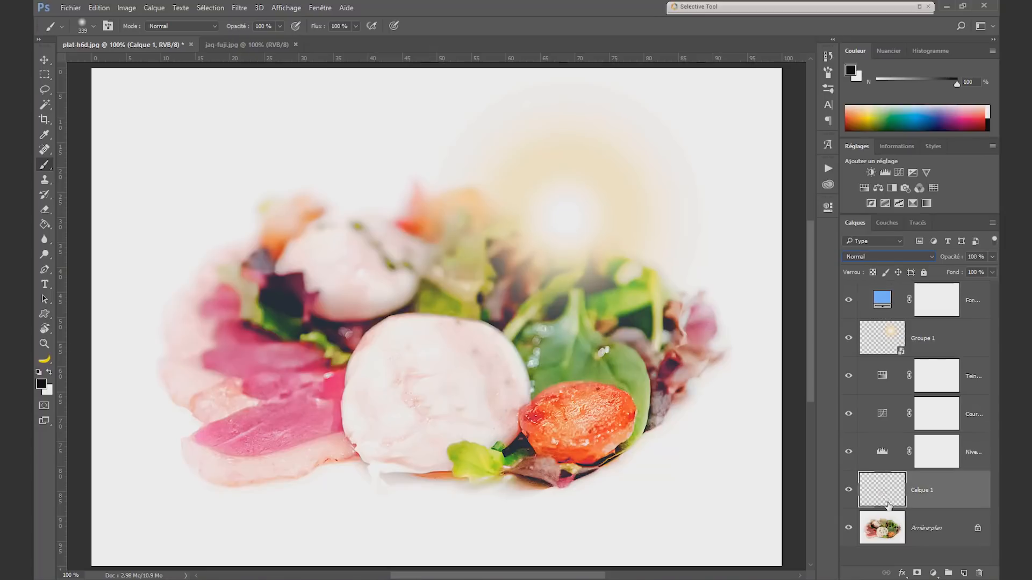
{"action": "left_click", "coordinate": [917, 573]}
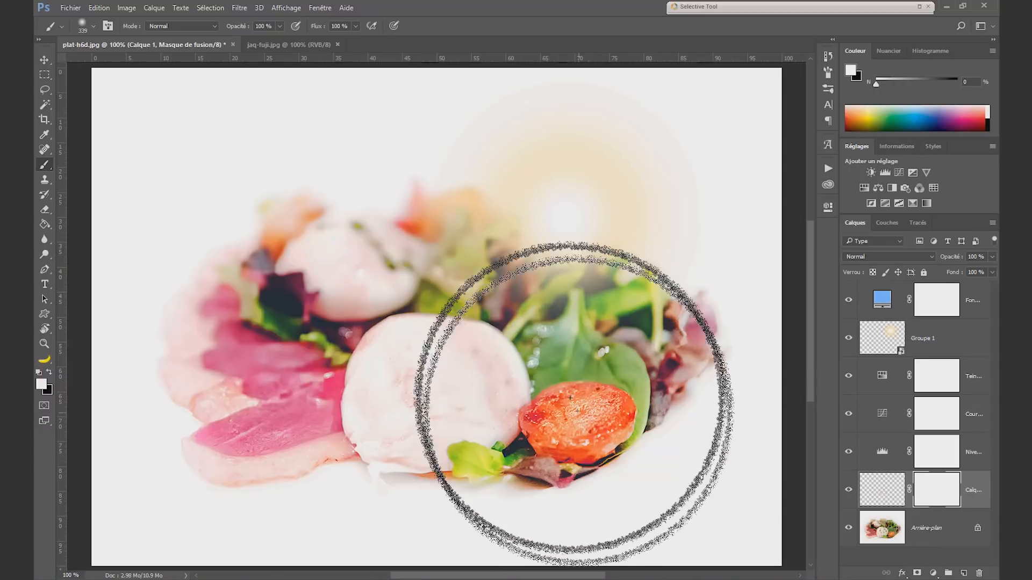
{"action": "left_click_drag", "start_coordinate": [507, 385], "coordinate": [477, 361]}
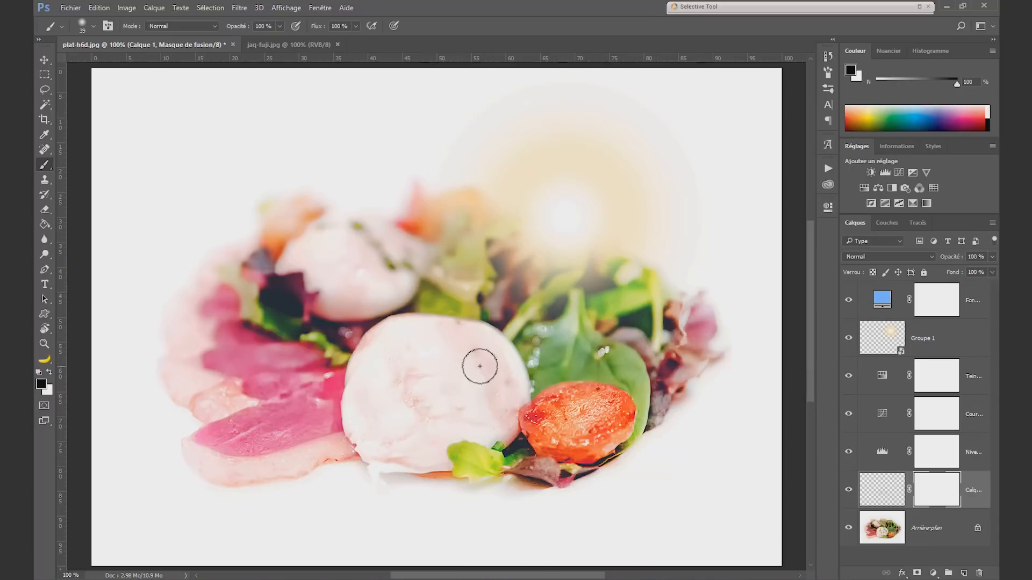
{"action": "key", "text": "x"}
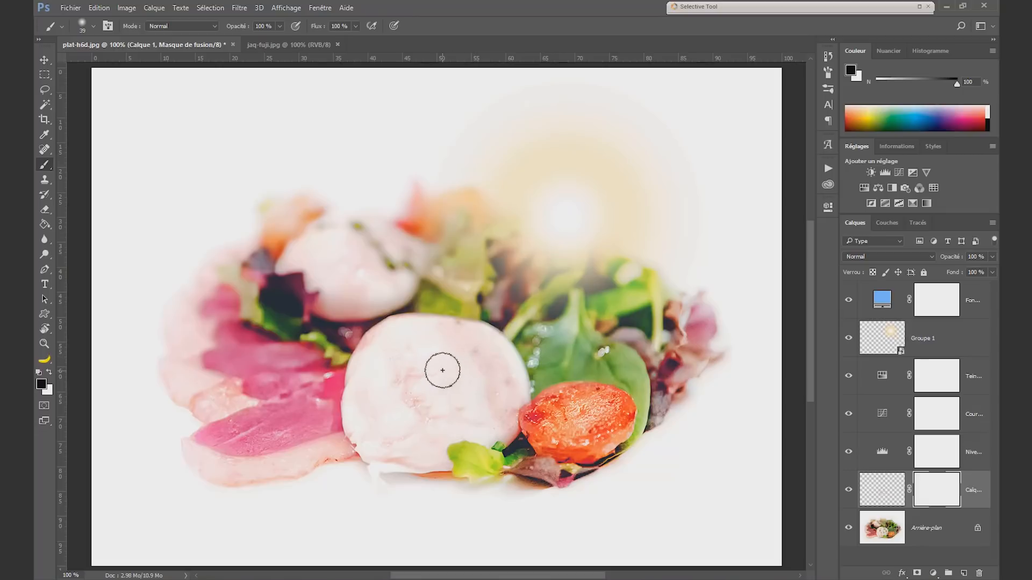
{"action": "mouse_move", "coordinate": [438, 384]}
{"action": "left_mouse_down"}
{"action": "mouse_move", "coordinate": [454, 380]}
{"action": "mouse_move", "coordinate": [460, 396]}
{"action": "mouse_move", "coordinate": [440, 345]}
{"action": "mouse_move", "coordinate": [424, 350]}
{"action": "mouse_move", "coordinate": [468, 346]}
{"action": "mouse_move", "coordinate": [481, 356]}
{"action": "left_mouse_up"}
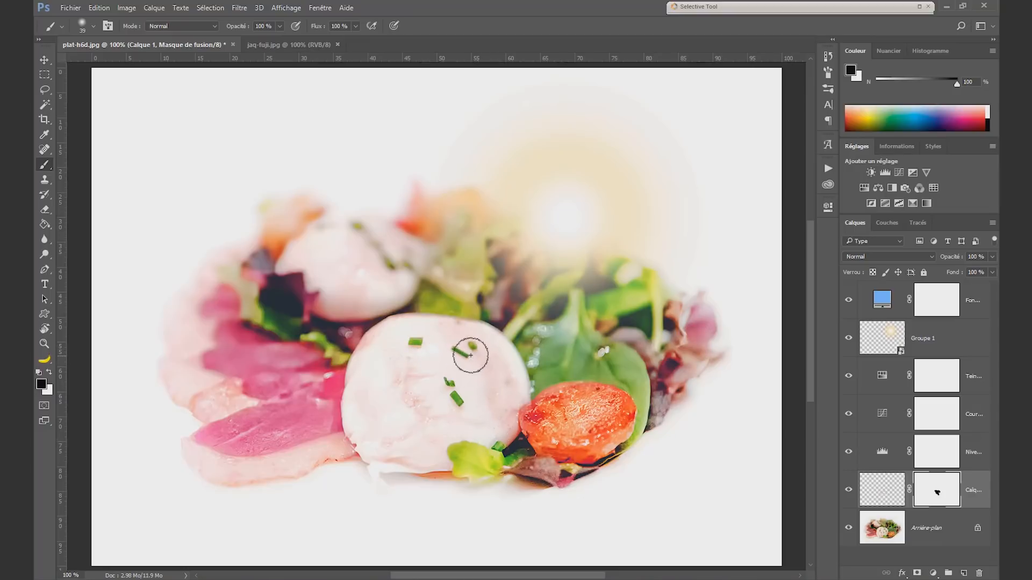
{"action": "key", "text": "x"}
{"action": "mouse_move", "coordinate": [464, 354]}
{"action": "left_mouse_down"}
{"action": "mouse_move", "coordinate": [453, 346]}
{"action": "mouse_move", "coordinate": [470, 350]}
{"action": "left_mouse_up"}
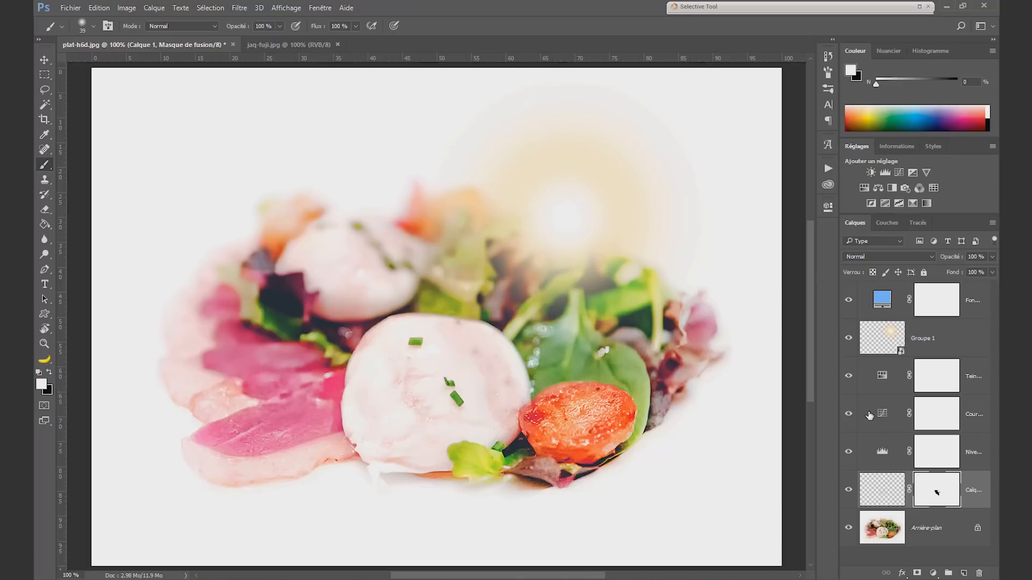
Step: Set the hue of the existing Hue/Saturation adjustment layer to -1
{"action": "double_click", "coordinate": [882, 376]}
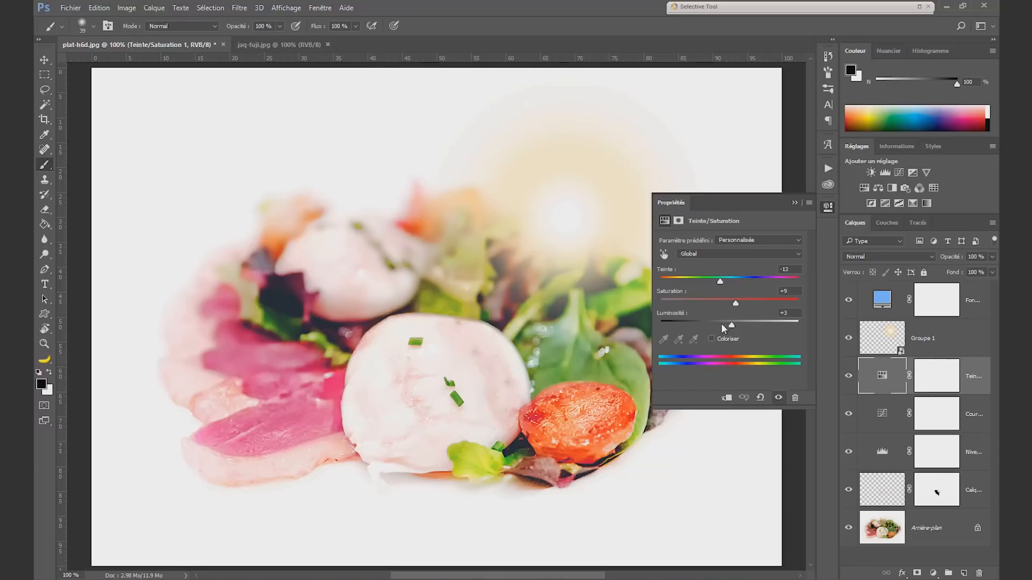
{"action": "left_click_drag", "start_coordinate": [736, 305], "coordinate": [729, 280]}
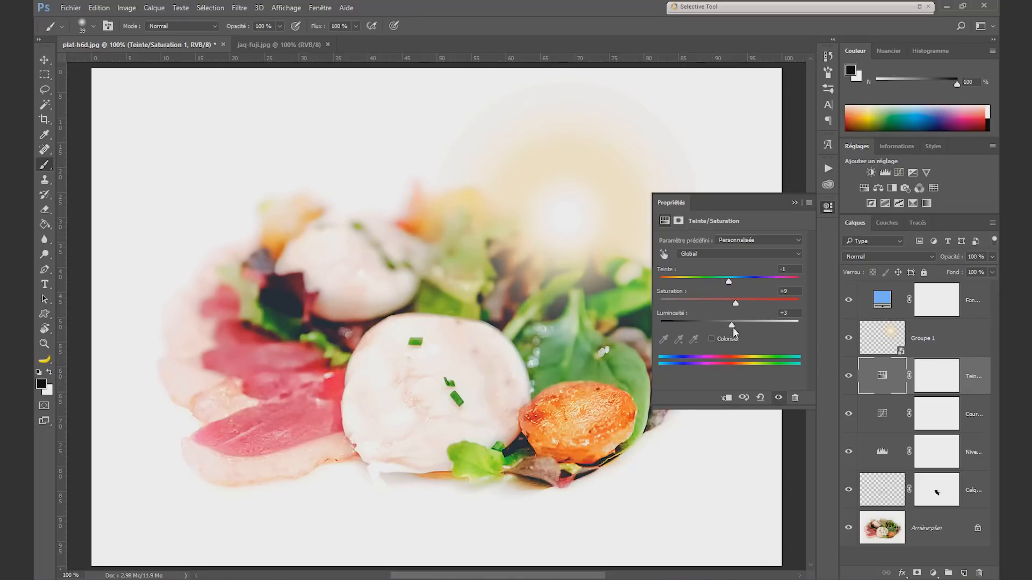
Step: Lower the Hue/Saturation adjustment's lightness and raise both middle points of the Curves adjustment, with the upper one at input 151, output 175
{"action": "left_click_drag", "start_coordinate": [732, 325], "coordinate": [725, 326]}
{"action": "left_click", "coordinate": [827, 207]}
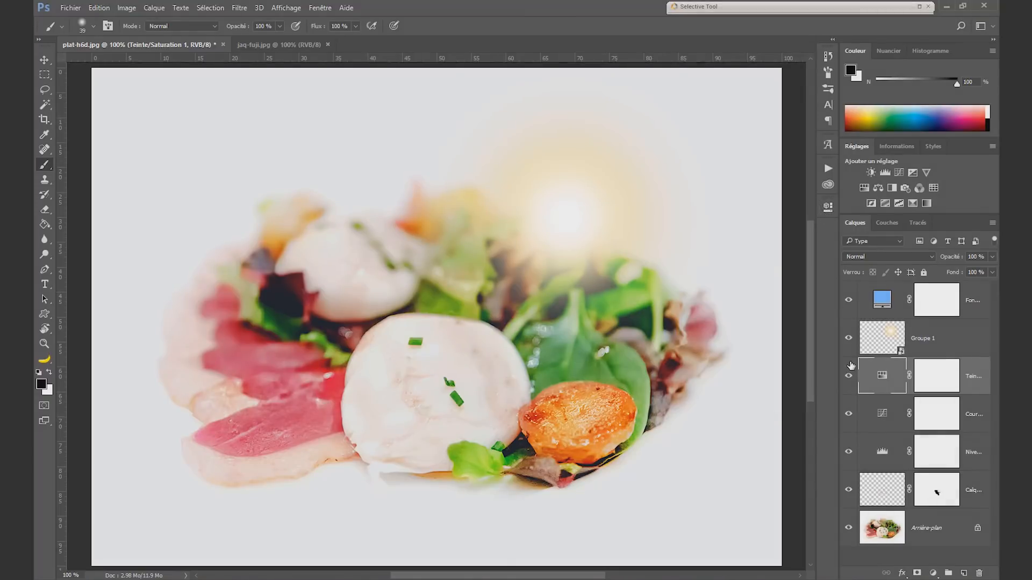
{"action": "left_click", "coordinate": [882, 421]}
{"action": "double_click", "coordinate": [882, 414]}
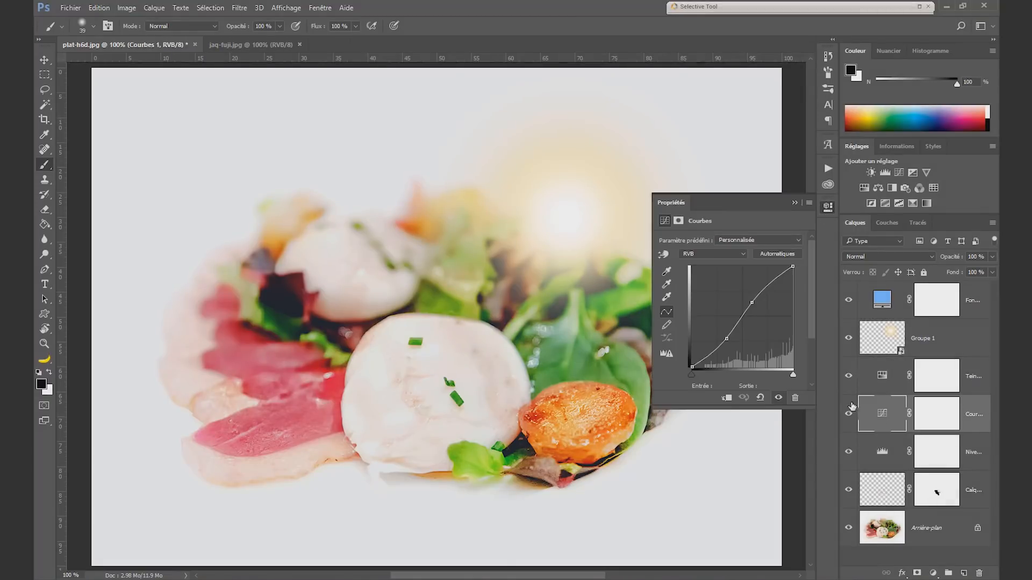
{"action": "left_click_drag", "start_coordinate": [727, 340], "coordinate": [722, 335]}
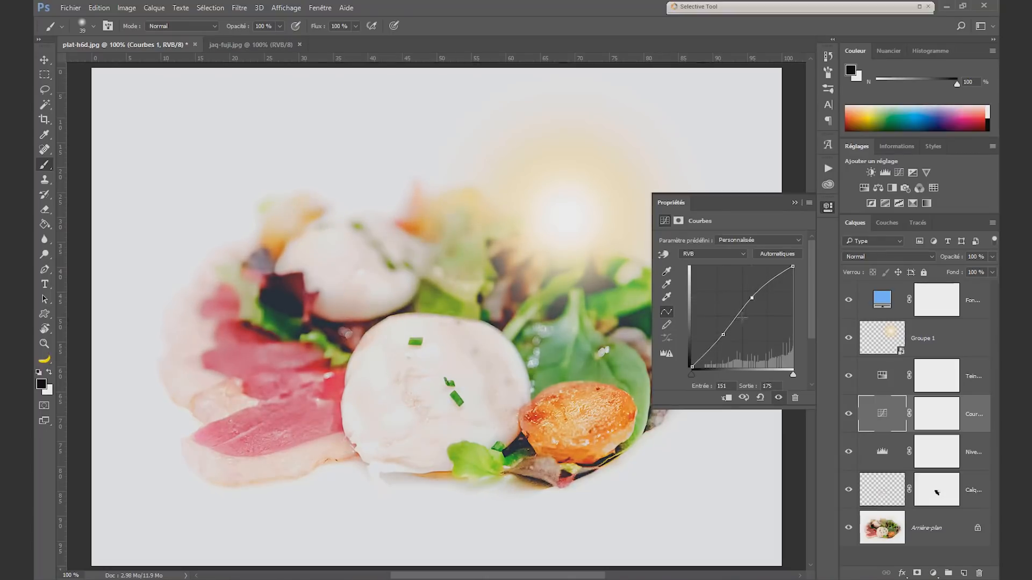
Step: Apply an Add Noise smart filter to Groupe 1 with an amount of 79.31%, Gaussian distribution and Monochromatic enabled
{"action": "left_click", "coordinate": [881, 338]}
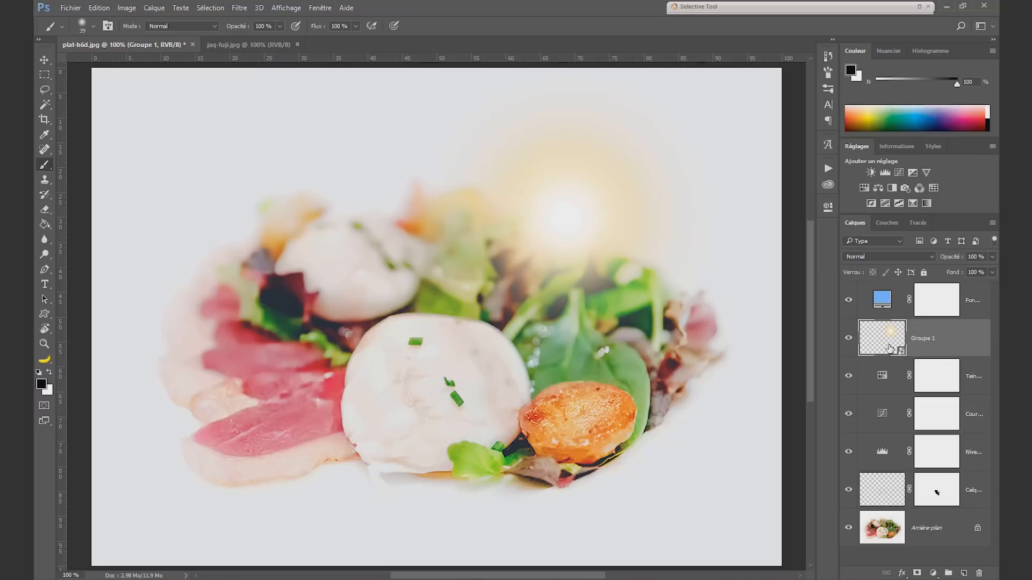
{"action": "left_click", "coordinate": [239, 8]}
{"action": "mouse_move", "coordinate": [289, 139]}
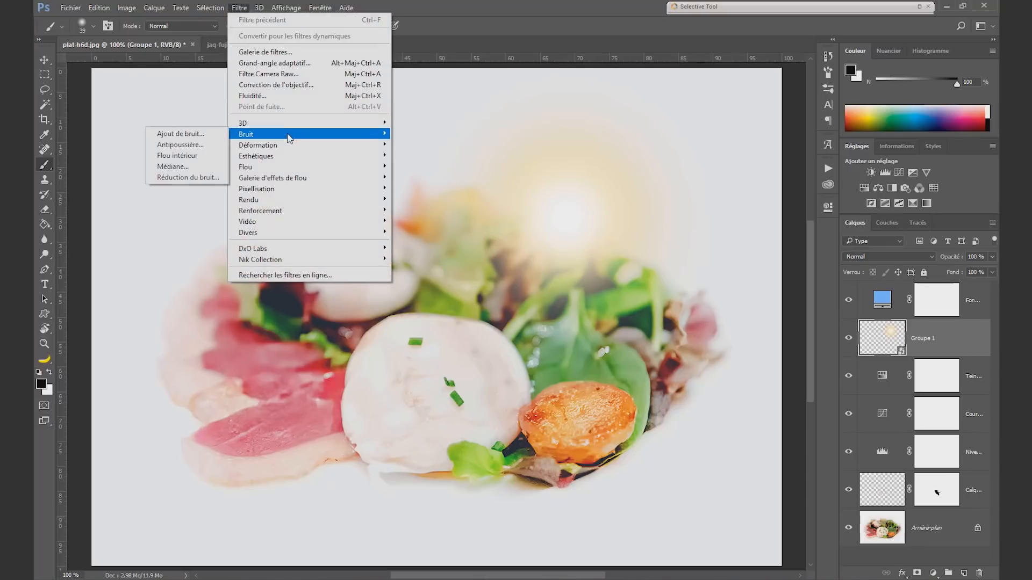
{"action": "left_click", "coordinate": [204, 138]}
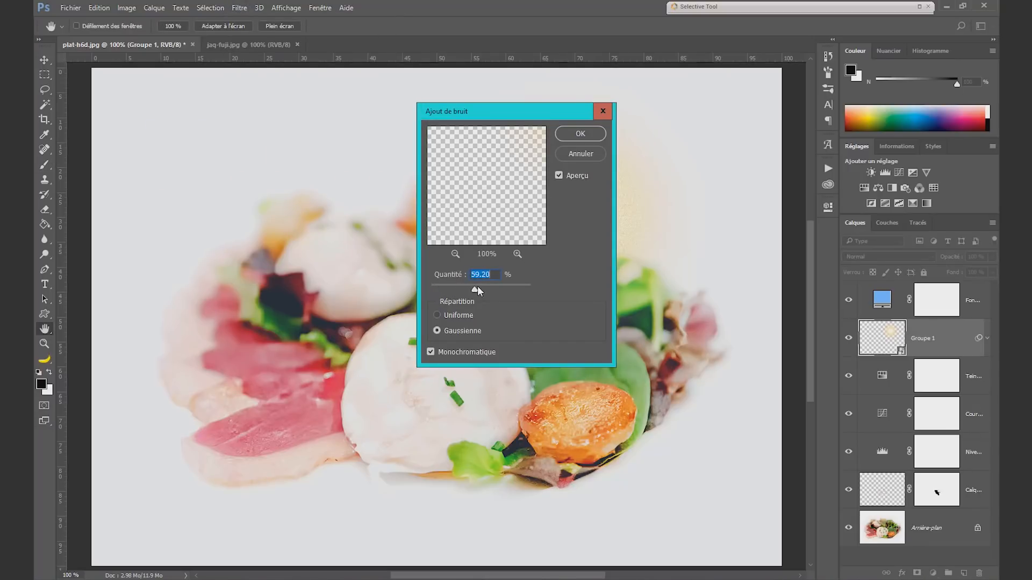
{"action": "key", "text": "Return"}
{"action": "key", "text": "b"}
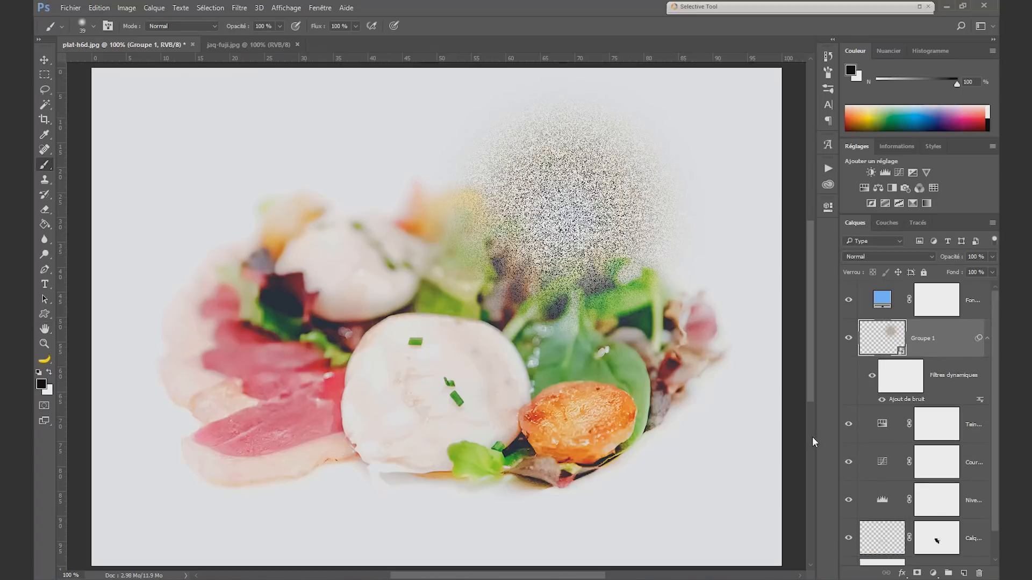
Step: Reduce the amount of Groupe 1's Add Noise smart filter to about 16%
{"action": "double_click", "coordinate": [893, 402]}
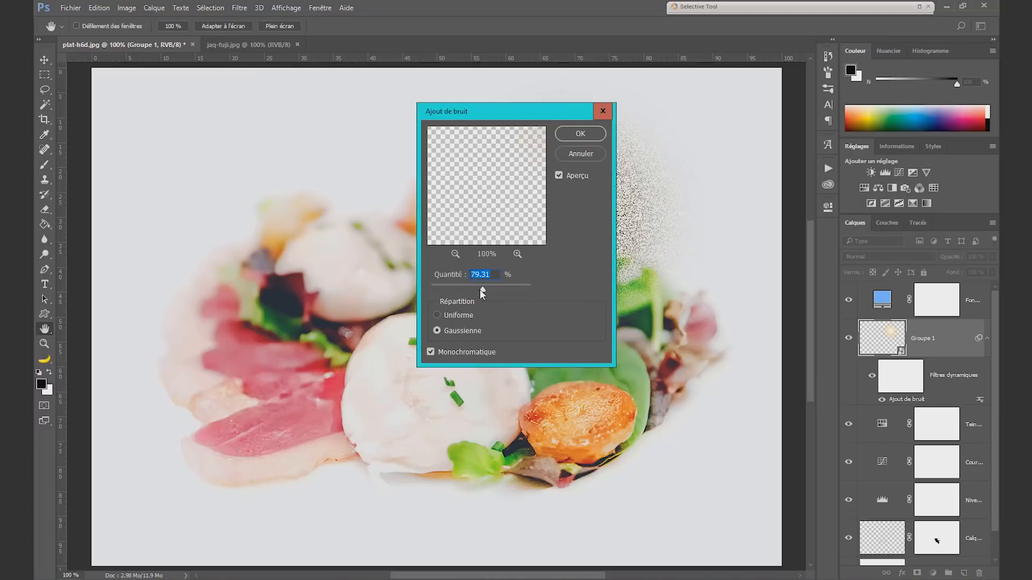
{"action": "left_click_drag", "start_coordinate": [482, 292], "coordinate": [460, 295]}
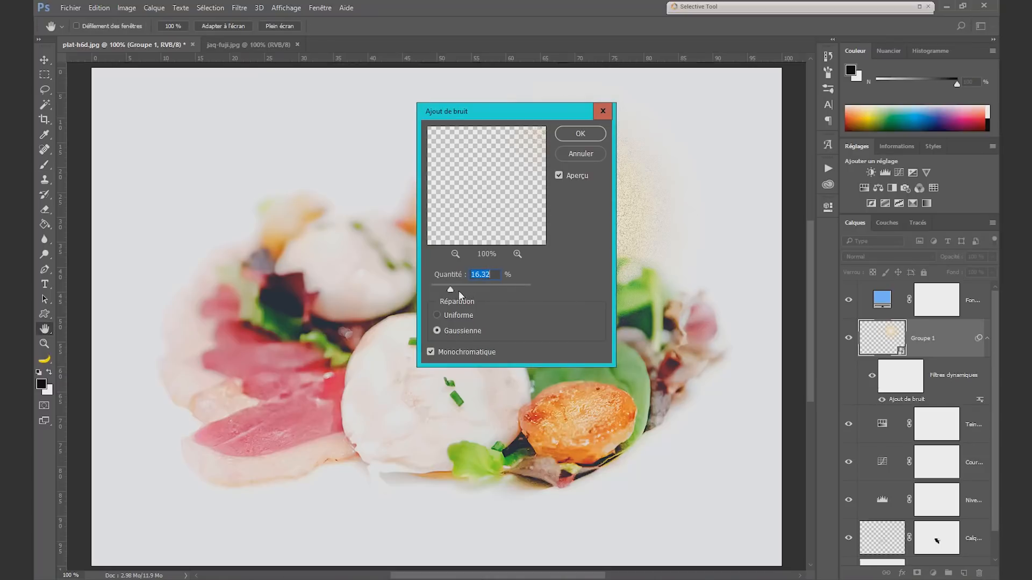
{"action": "left_click", "coordinate": [573, 136]}
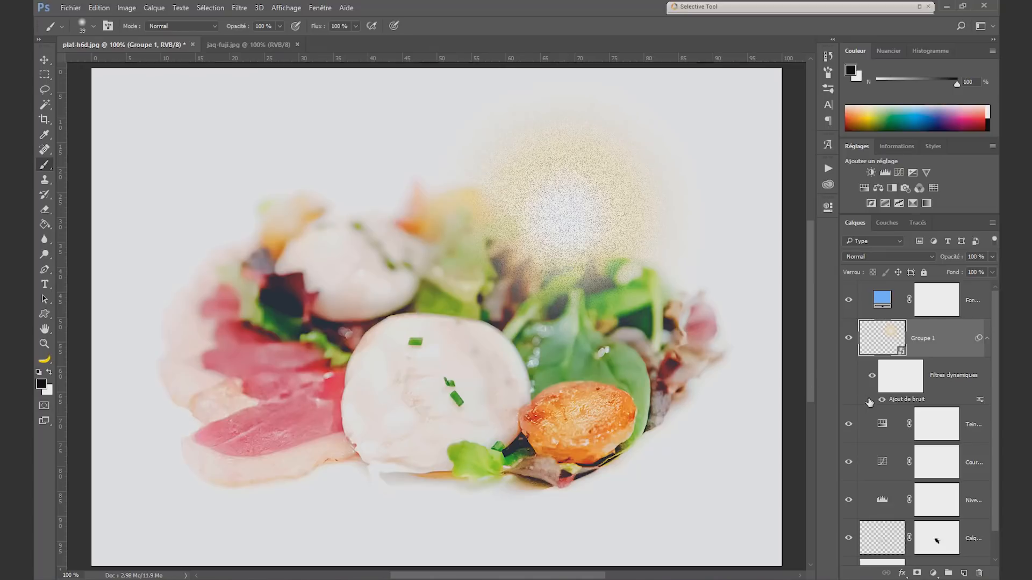
Step: Delete the Add Noise smart filter from the Groupe 1 smart object, leaving its settings unedited
{"action": "double_click", "coordinate": [896, 403]}
{"action": "left_click", "coordinate": [590, 159]}
{"action": "left_click_drag", "start_coordinate": [918, 404], "coordinate": [979, 573]}
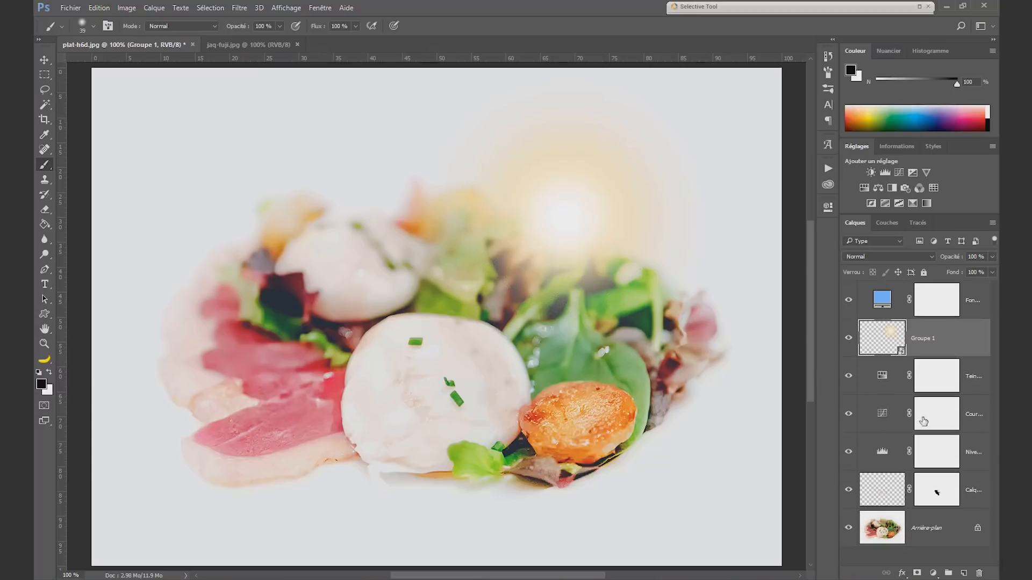
Step: Apply a Gaussian Blur smart filter to the Groupe 1 smart object, lowering the proposed radius
{"action": "left_click", "coordinate": [239, 8]}
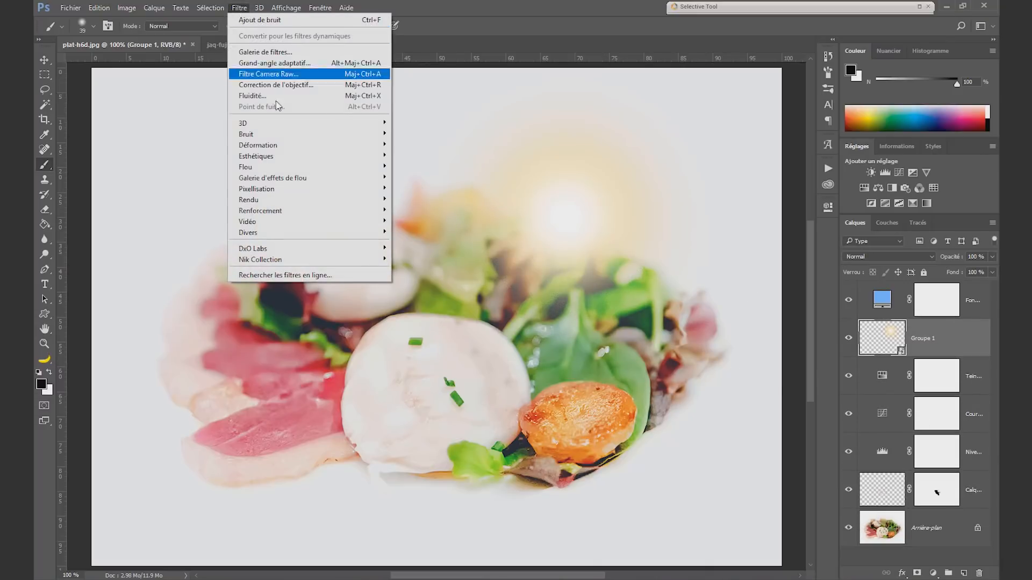
{"action": "mouse_move", "coordinate": [239, 167]}
{"action": "left_click", "coordinate": [209, 221]}
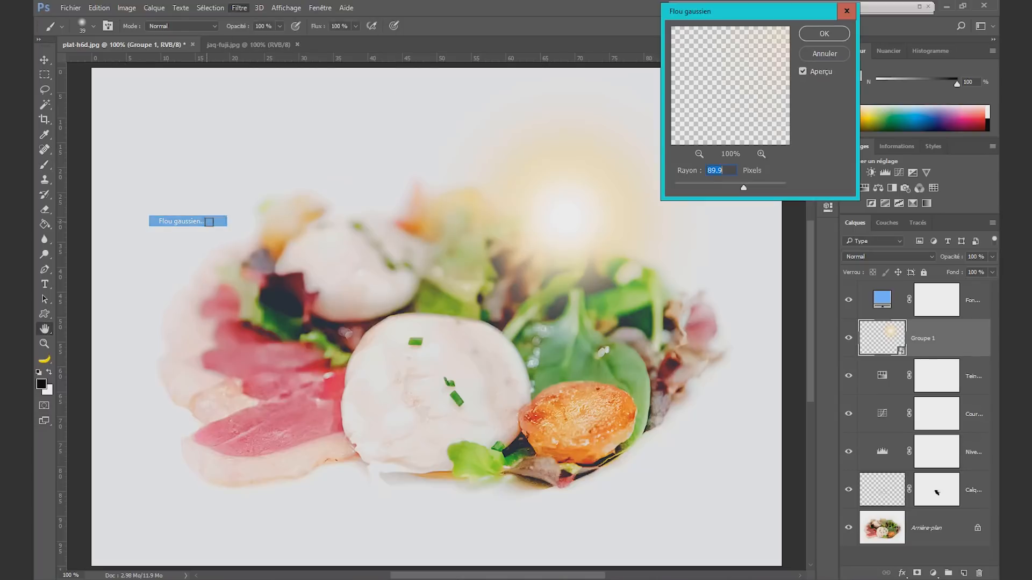
{"action": "left_click_drag", "start_coordinate": [739, 193], "coordinate": [722, 192]}
{"action": "key", "text": "Return"}
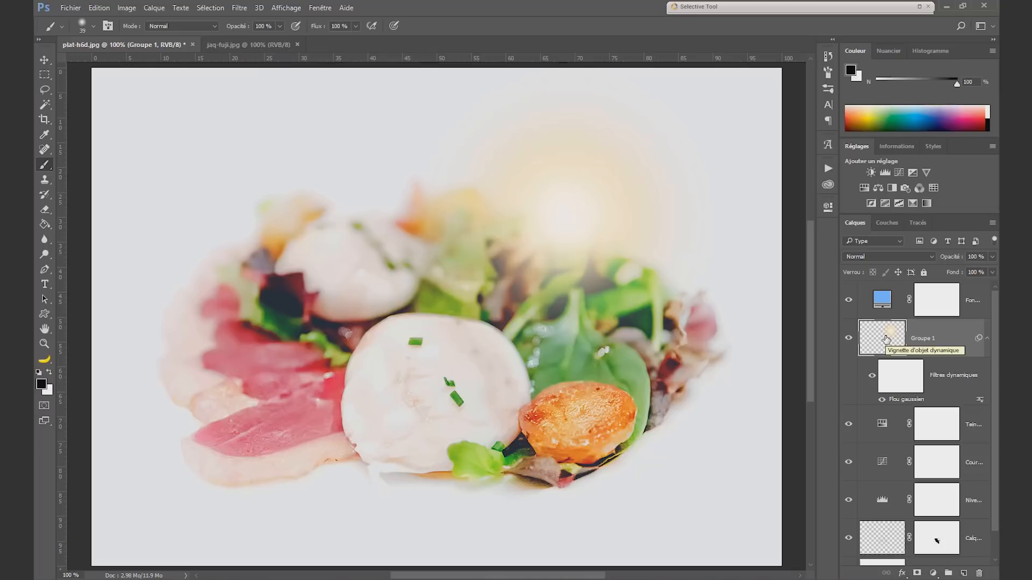
Step: Open the contents of the Groupe 1 smart object and add an empty layer above Calque 2 copie
{"action": "double_click", "coordinate": [886, 338]}
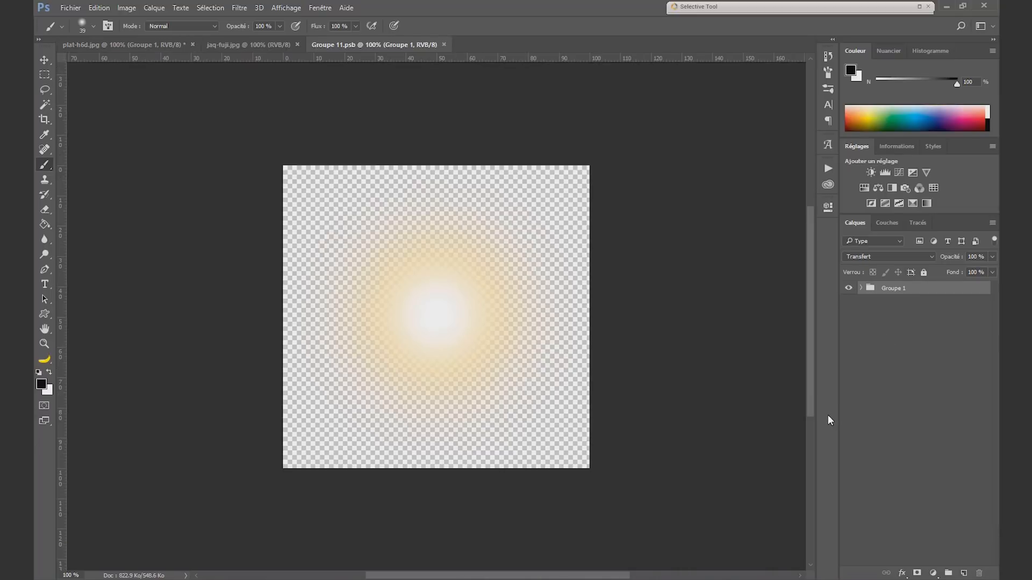
{"action": "left_click", "coordinate": [860, 288]}
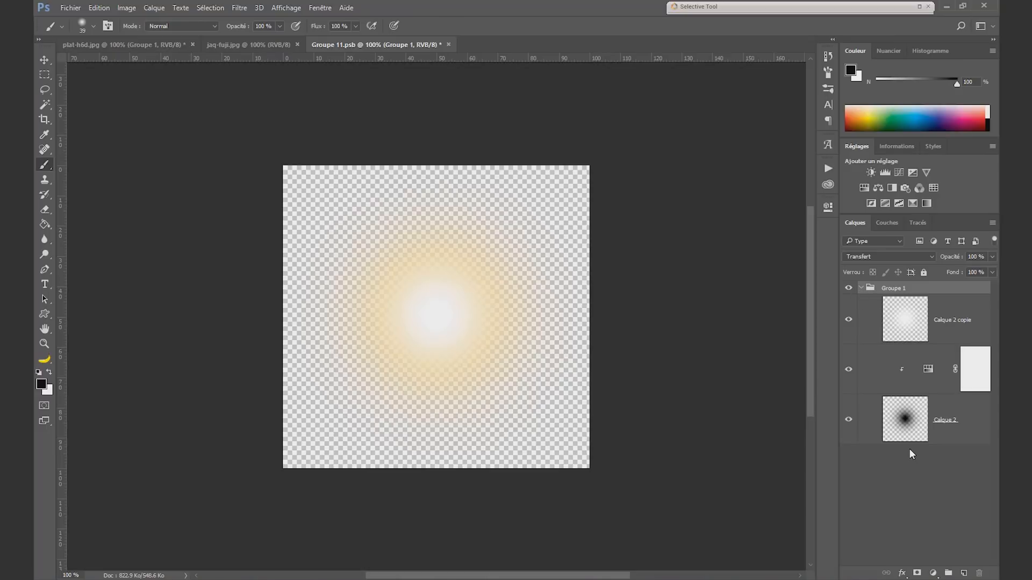
{"action": "left_click", "coordinate": [903, 321]}
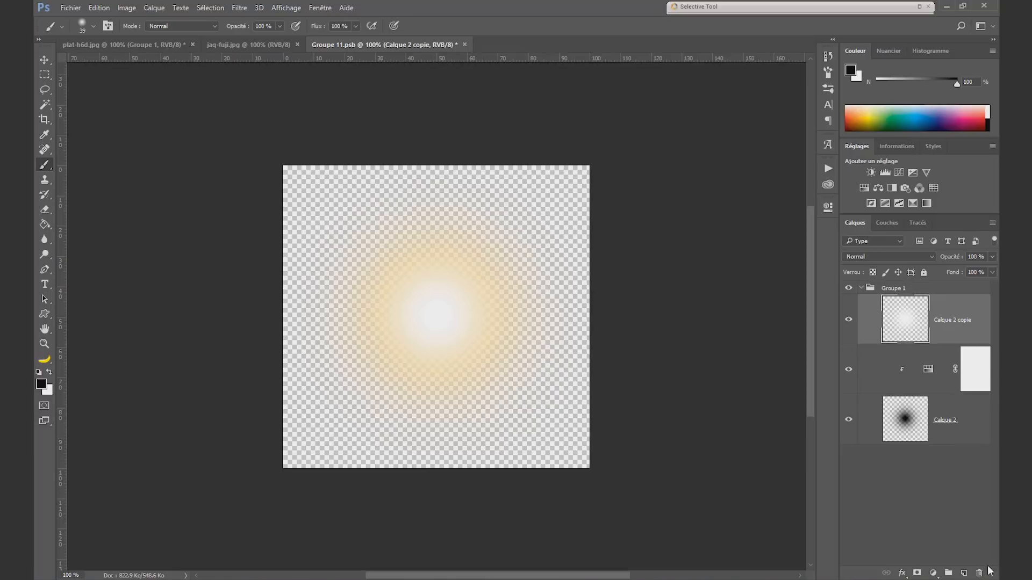
{"action": "left_click", "coordinate": [963, 573]}
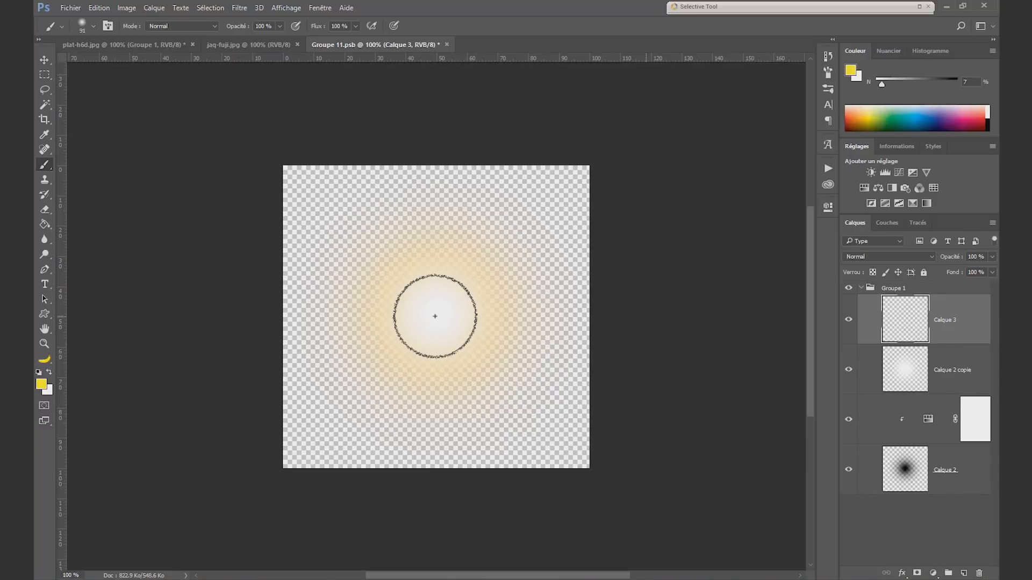
Step: Move the new layer below Calque 2 and paint a yellow spot at the glow's centre with a 485 px soft brush
{"action": "mouse_move", "coordinate": [435, 316]}
{"action": "left_mouse_down"}
{"action": "mouse_move", "coordinate": [491, 329]}
{"action": "mouse_move", "coordinate": [559, 322]}
{"action": "left_mouse_up"}
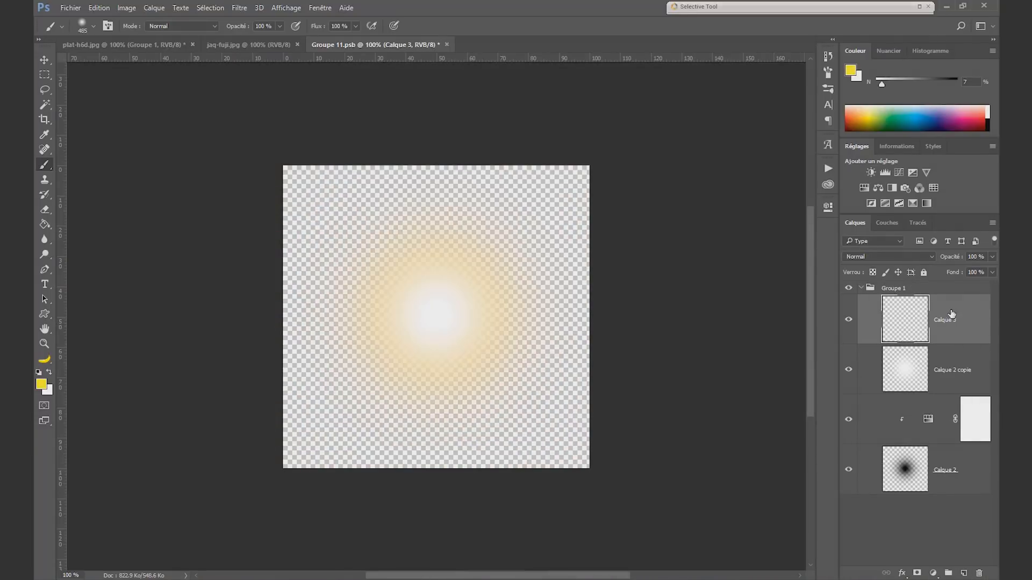
{"action": "left_click_drag", "start_coordinate": [951, 314], "coordinate": [940, 489]}
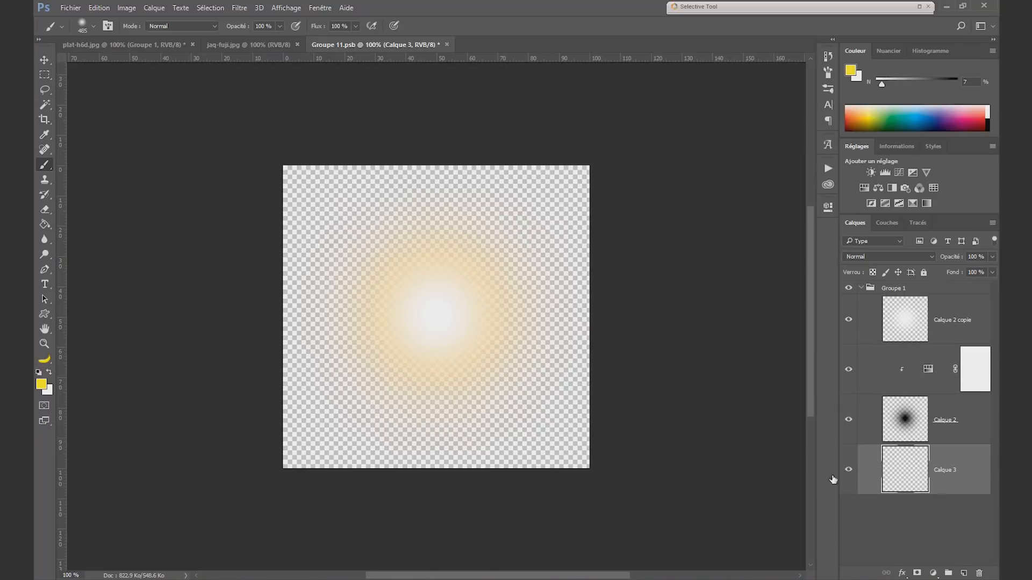
{"action": "left_click", "coordinate": [444, 313]}
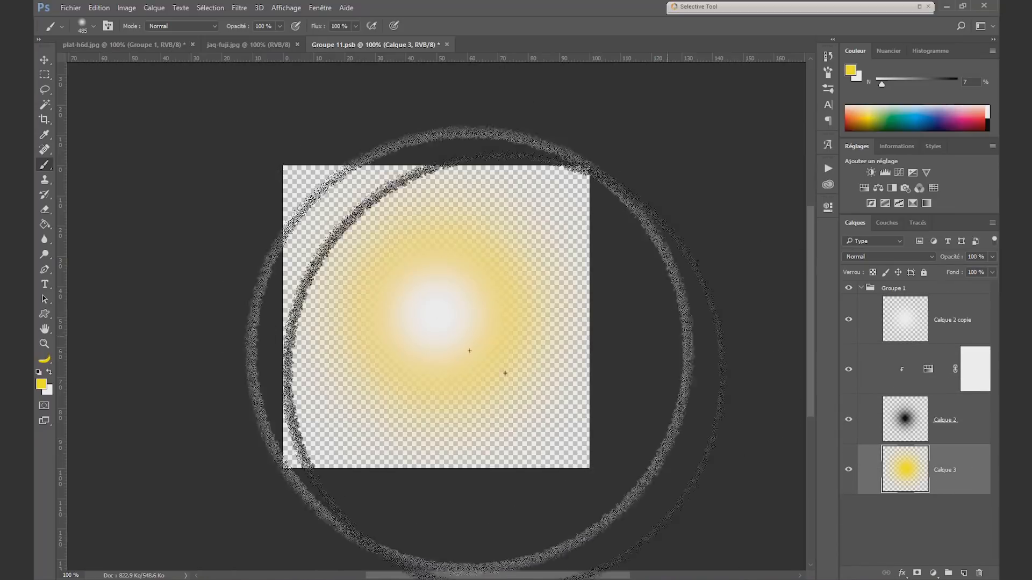
Step: Save the edited smart object contents and return to the plat-h6d.jpg document
{"action": "left_click", "coordinate": [70, 7]}
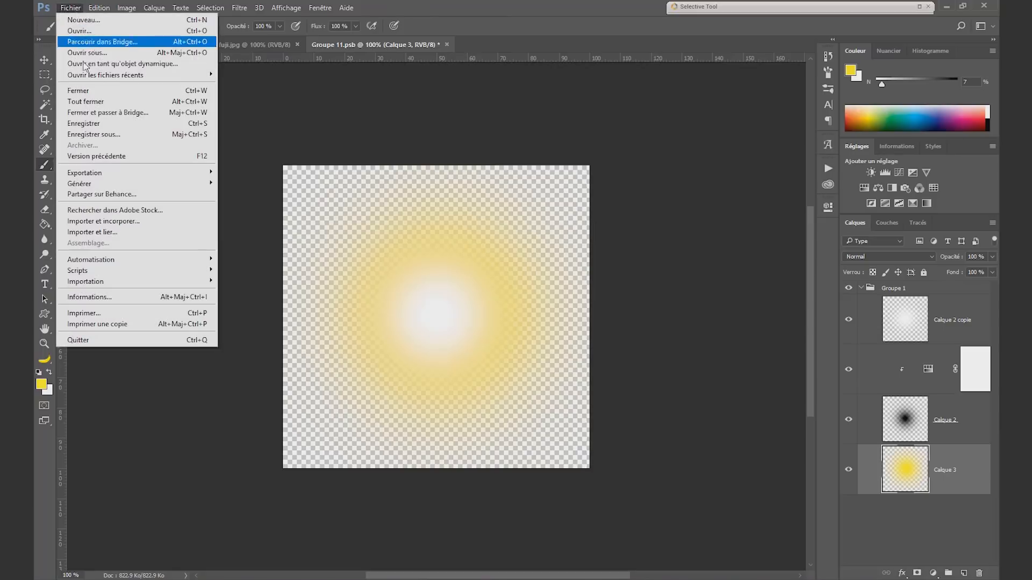
{"action": "left_click", "coordinate": [83, 123]}
{"action": "left_click", "coordinate": [129, 45]}
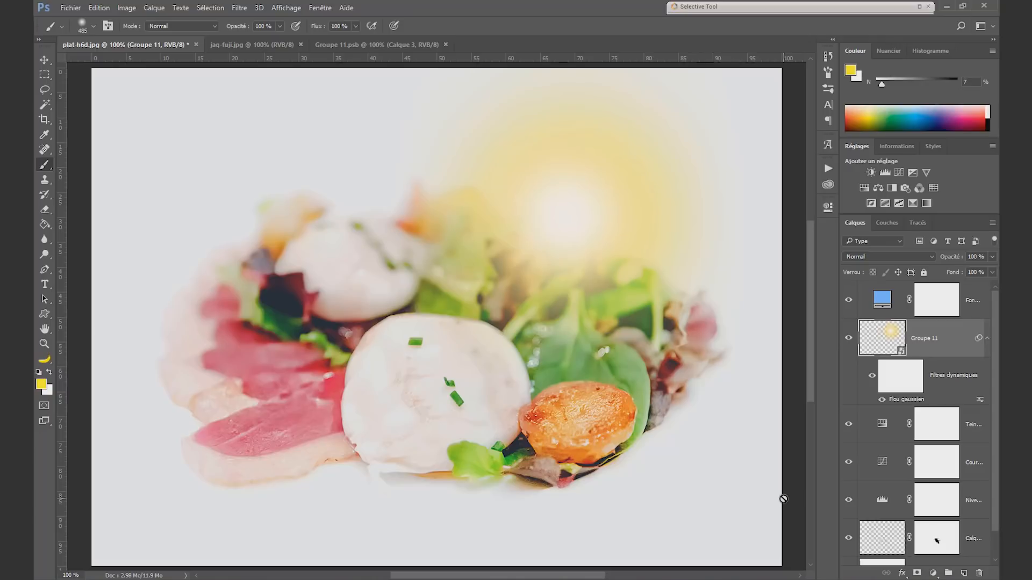
Step: Copy the entire jaq-fuji.jpg image, close its document and paste it above the blue fill layer in plat-h6d.jpg
{"action": "left_click", "coordinate": [252, 44]}
{"action": "key", "text": "ctrl+a"}
{"action": "key", "text": "ctrl+a"}
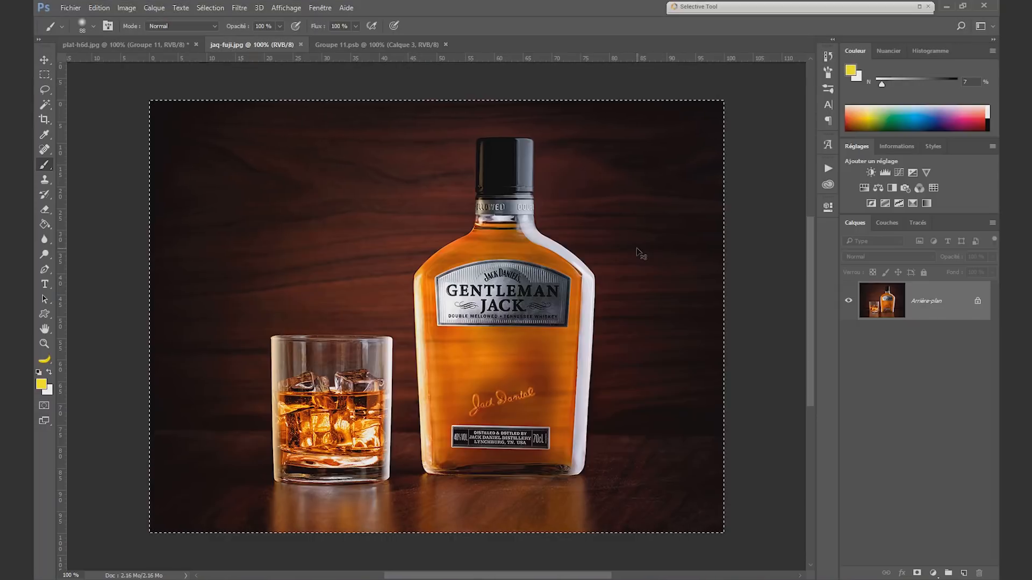
{"action": "key", "text": "ctrl+w"}
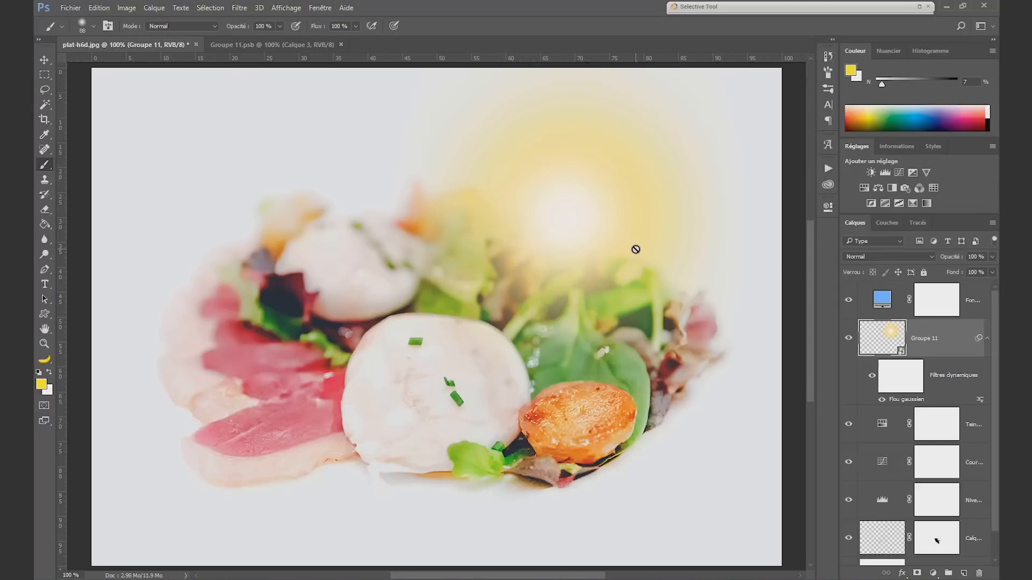
{"action": "left_click", "coordinate": [888, 299]}
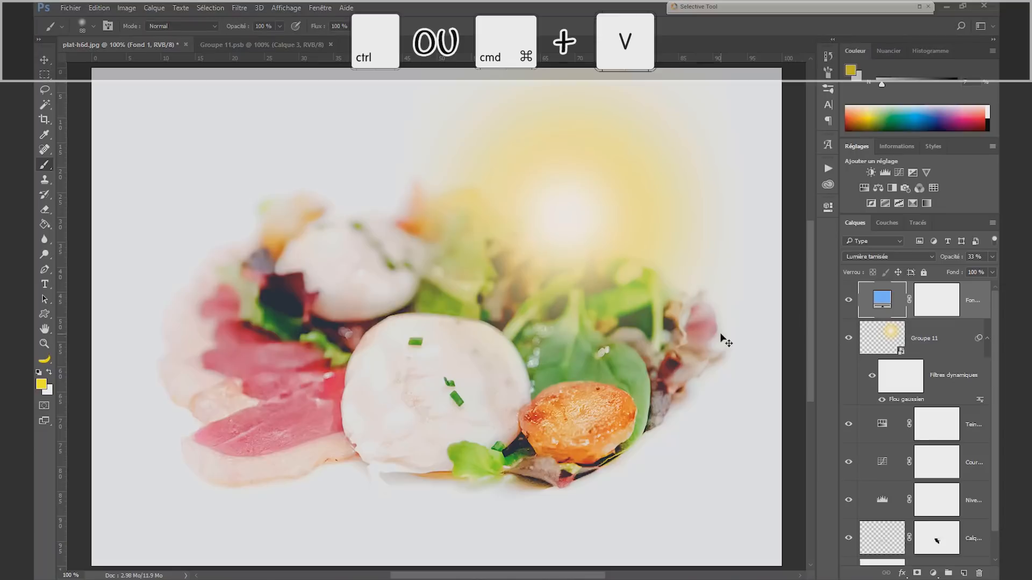
{"action": "key", "text": "ctrl+v"}
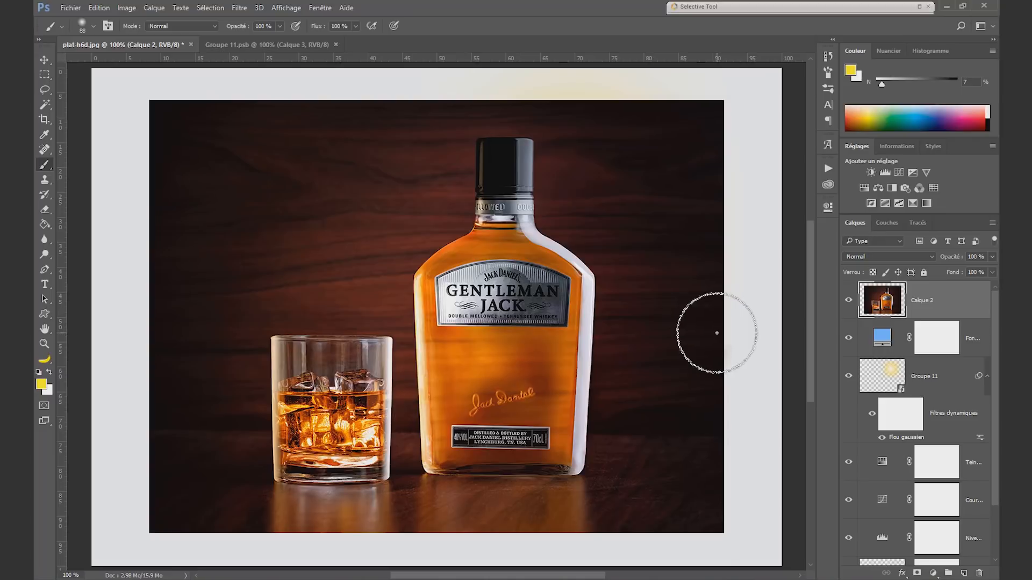
{"action": "key", "text": "ctrl+t"}
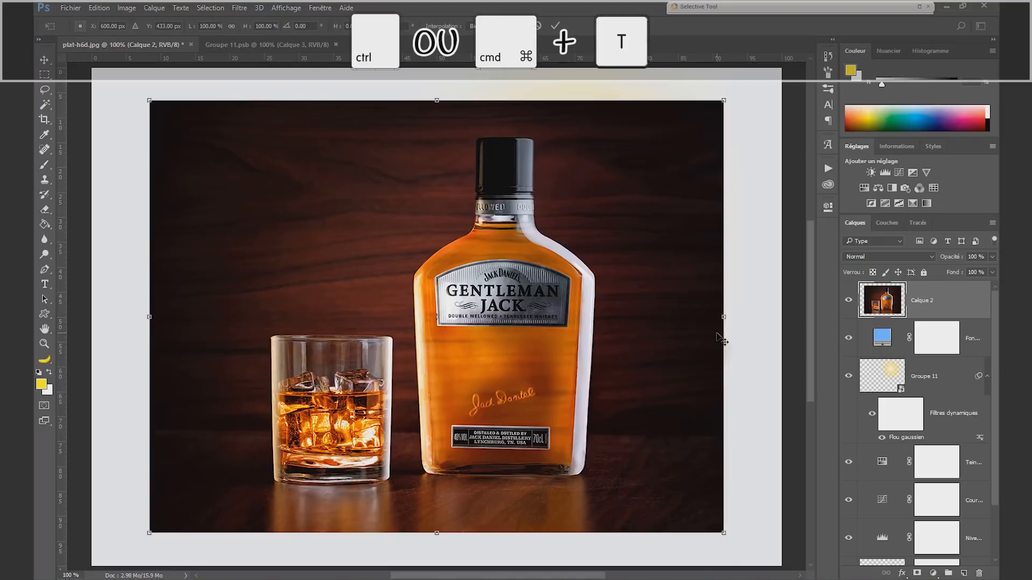
{"action": "left_click_drag", "start_coordinate": [615, 468], "coordinate": [304, 218]}
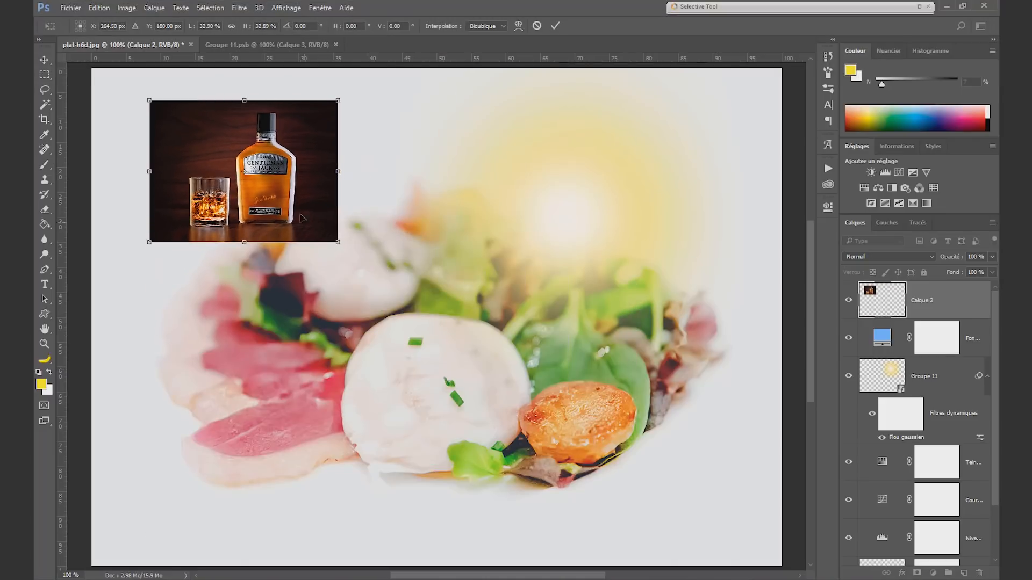
{"action": "left_click_drag", "start_coordinate": [293, 181], "coordinate": [245, 160]}
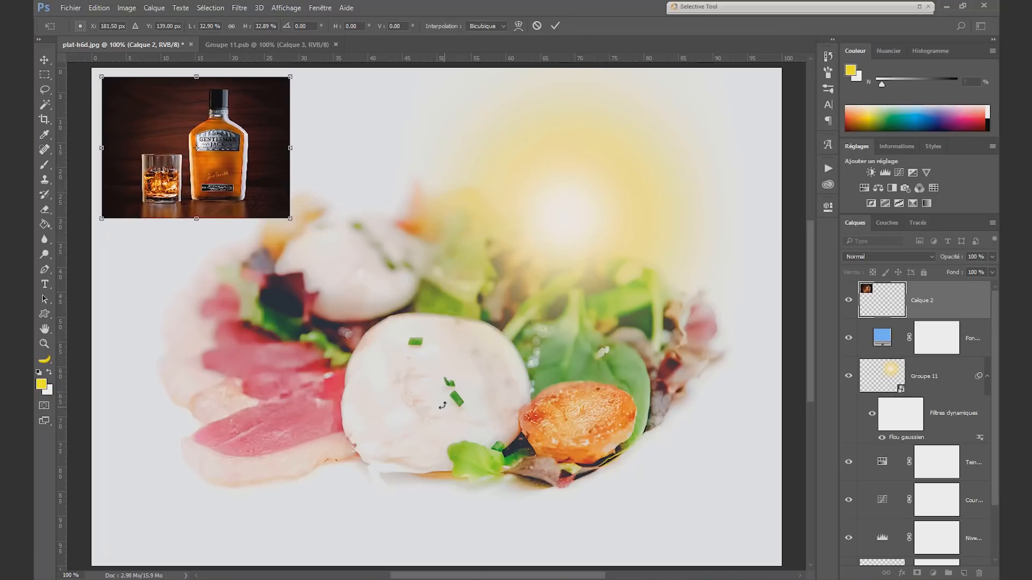
{"action": "key", "text": "Escape"}
{"action": "key", "text": "b"}
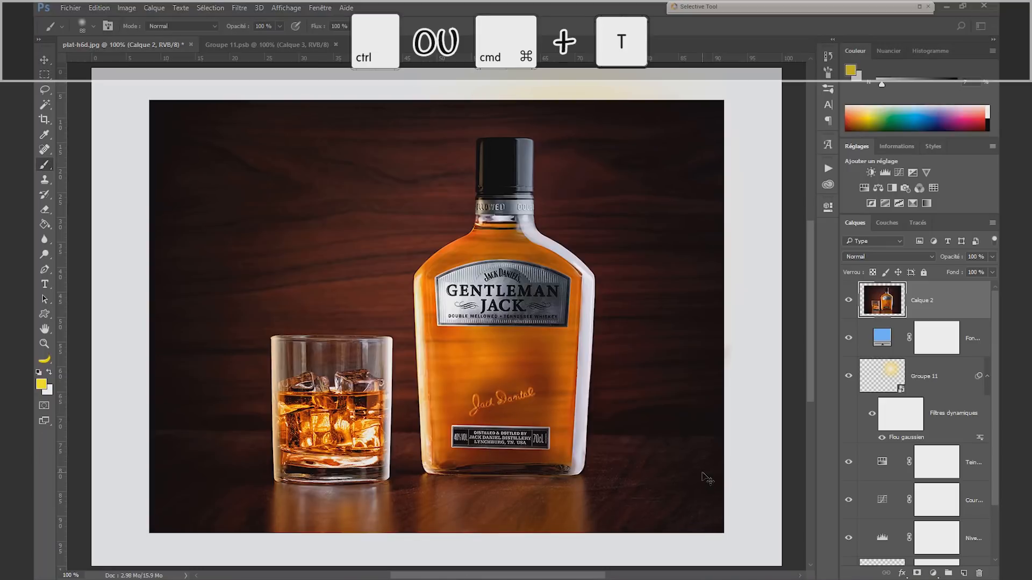
Step: Scale the pasted bottle image down to about 2% and place it in the photo's upper-left corner at X 22 px, Y 20.5 px
{"action": "key", "text": "ctrl+t"}
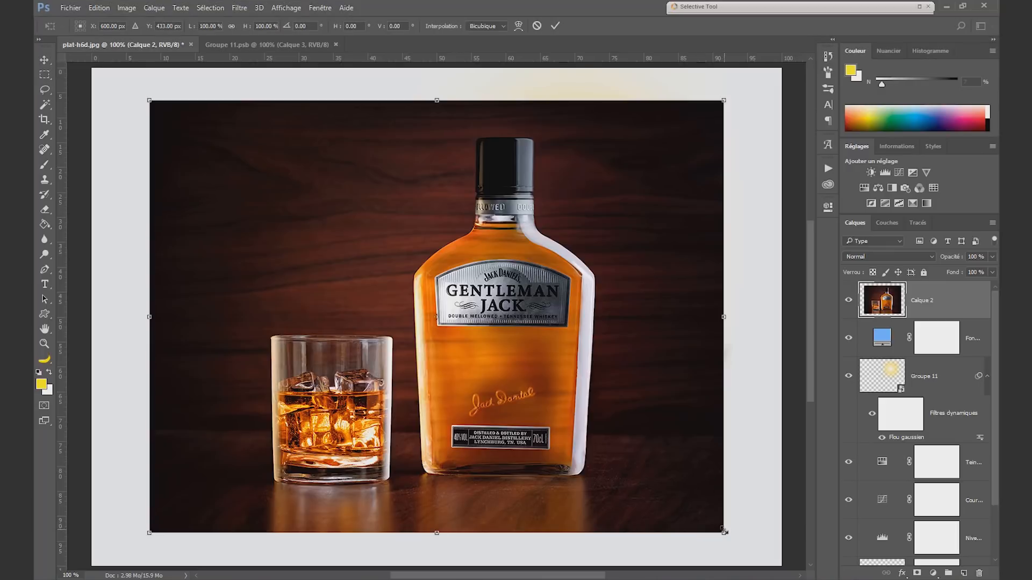
{"action": "mouse_move", "coordinate": [723, 532]}
{"action": "left_mouse_down"}
{"action": "mouse_move", "coordinate": [763, 486]}
{"action": "mouse_move", "coordinate": [476, 315]}
{"action": "mouse_move", "coordinate": [203, 171]}
{"action": "mouse_move", "coordinate": [155, 130]}
{"action": "mouse_move", "coordinate": [169, 115]}
{"action": "mouse_move", "coordinate": [111, 86]}
{"action": "left_mouse_up"}
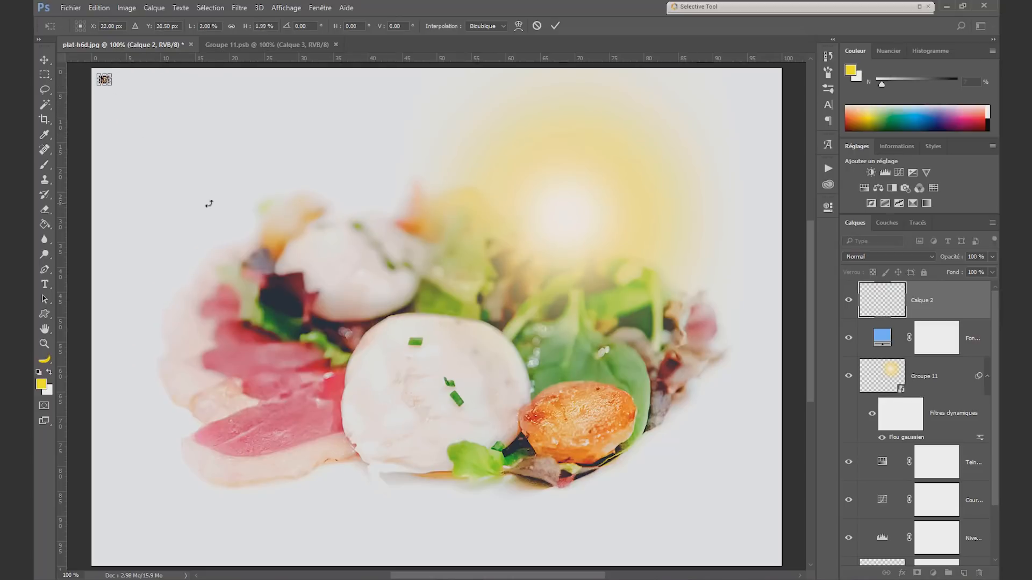
{"action": "key", "text": "Return"}
{"action": "key", "text": "b"}
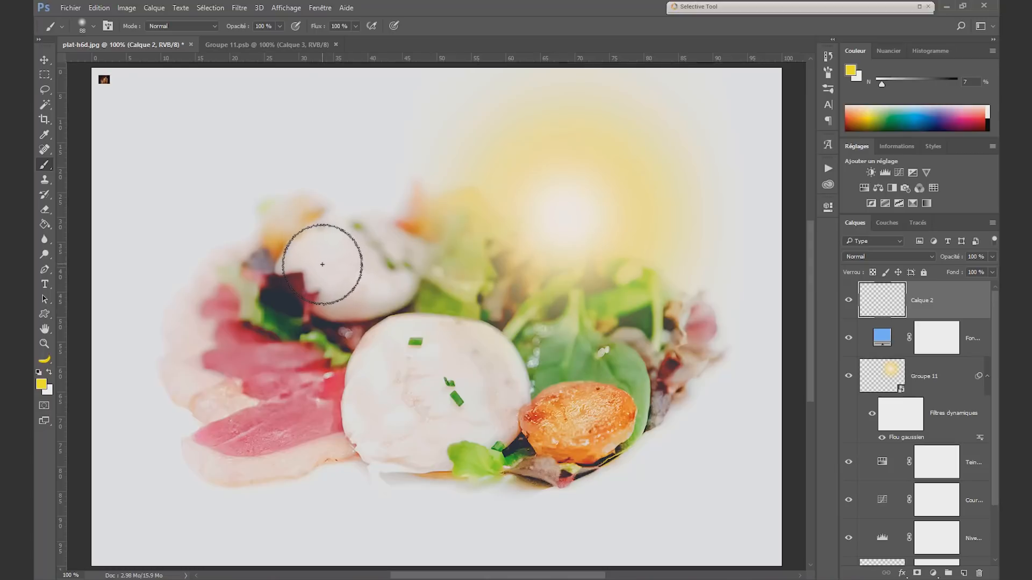
Step: Enlarge the tiny pasted bottle image to about 5440% so it covers most of the photo
{"action": "key", "text": "ctrl+t"}
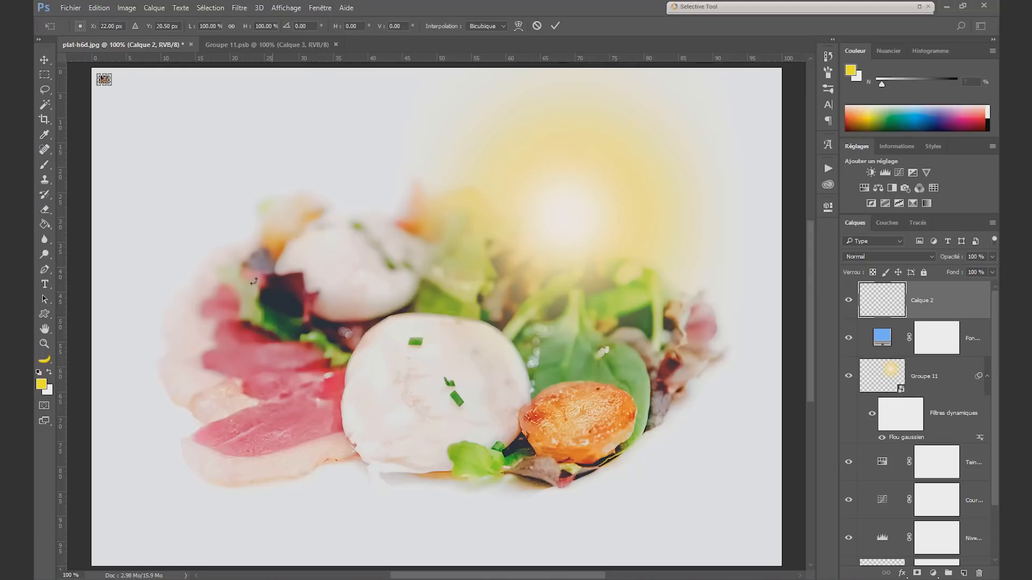
{"action": "mouse_move", "coordinate": [111, 86]}
{"action": "left_mouse_down"}
{"action": "mouse_move", "coordinate": [382, 288]}
{"action": "mouse_move", "coordinate": [765, 519]}
{"action": "mouse_move", "coordinate": [755, 491]}
{"action": "left_mouse_up"}
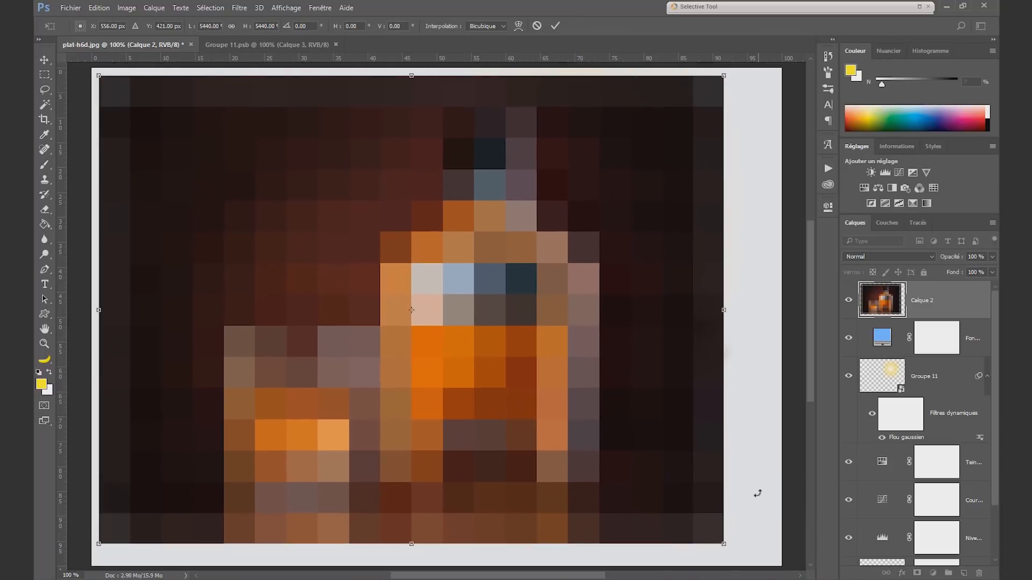
{"action": "key", "text": "Return"}
{"action": "key", "text": "b"}
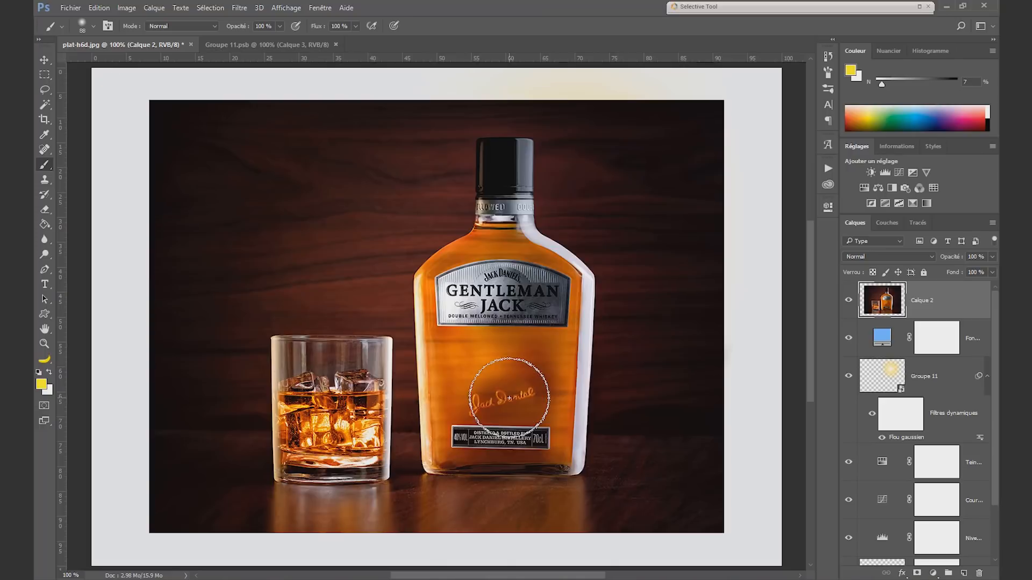
Step: Scale the bottle image down to thumbnail size and move it into the photo's upper-left corner
{"action": "key", "text": "ctrl+t"}
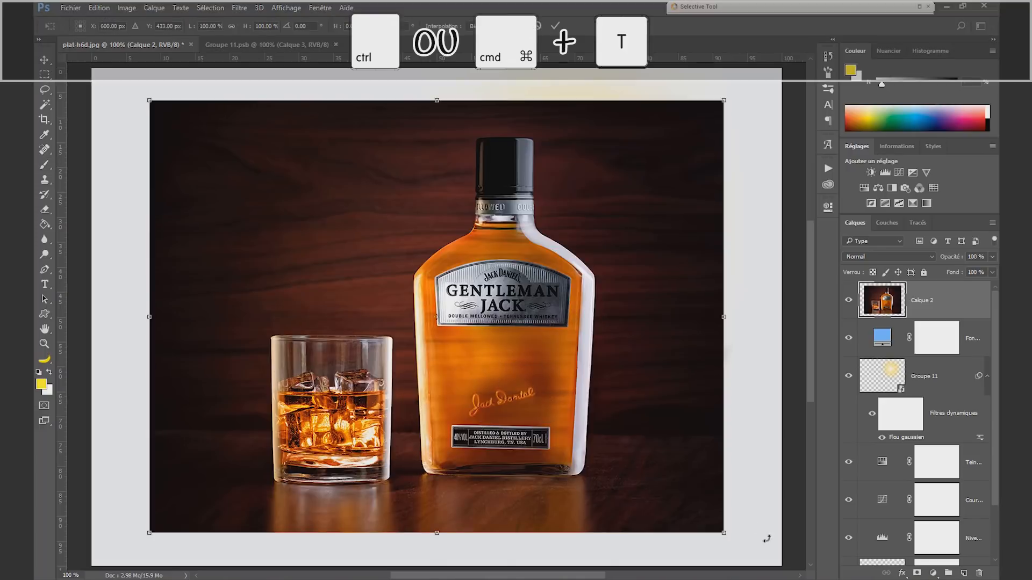
{"action": "left_click_drag", "start_coordinate": [722, 534], "coordinate": [249, 173]}
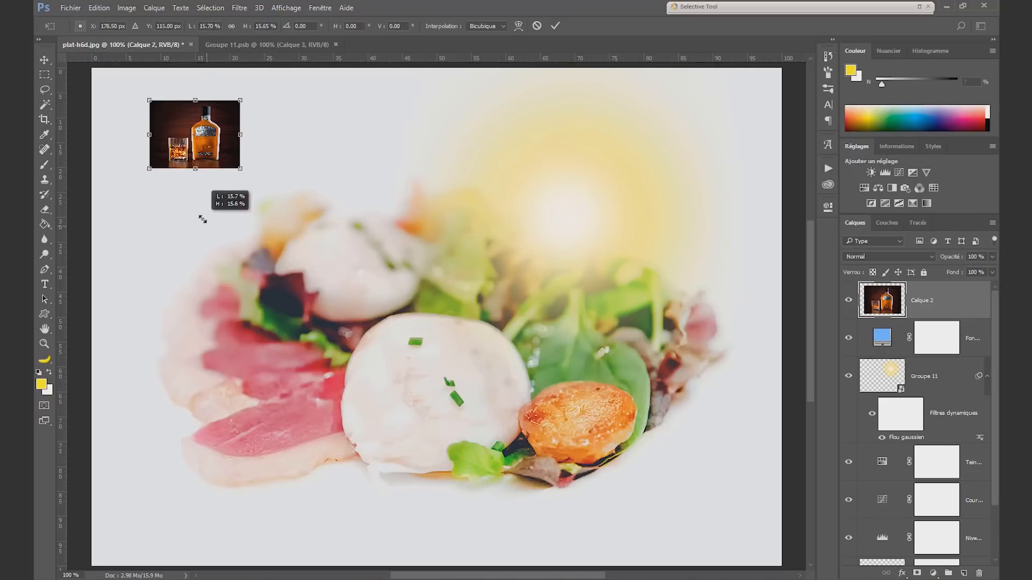
{"action": "mouse_move", "coordinate": [205, 141]}
{"action": "left_mouse_down"}
{"action": "mouse_move", "coordinate": [153, 122]}
{"action": "mouse_move", "coordinate": [199, 151]}
{"action": "left_mouse_up"}
{"action": "key", "text": "Return"}
{"action": "key", "text": "b"}
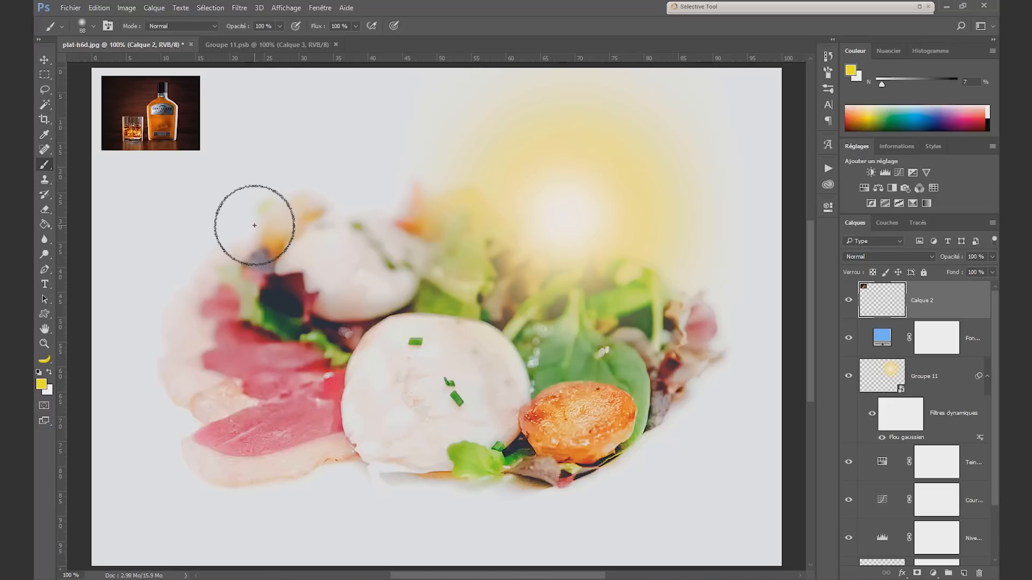
Step: Enlarge the bottle thumbnail until it covers most of the photo
{"action": "key", "text": "ctrl+t"}
{"action": "mouse_move", "coordinate": [200, 151]}
{"action": "left_mouse_down"}
{"action": "mouse_move", "coordinate": [559, 319]}
{"action": "mouse_move", "coordinate": [770, 434]}
{"action": "mouse_move", "coordinate": [727, 553]}
{"action": "left_mouse_up"}
{"action": "key", "text": "Return"}
{"action": "key", "text": "b"}
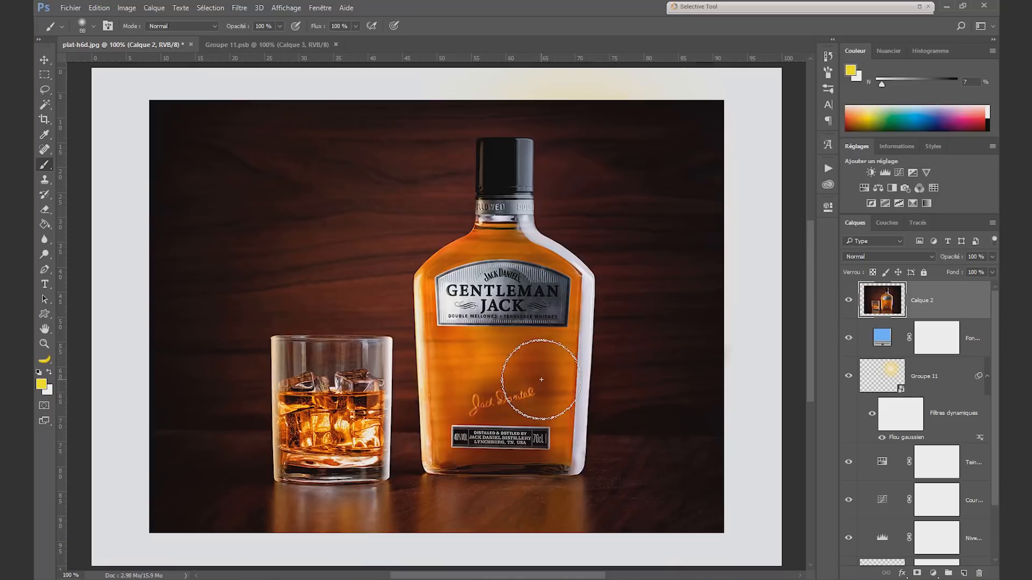
Step: Convert the bottle layer Calque 2 to a smart object and scale it down to about 1.6%
{"action": "right_click", "coordinate": [967, 301]}
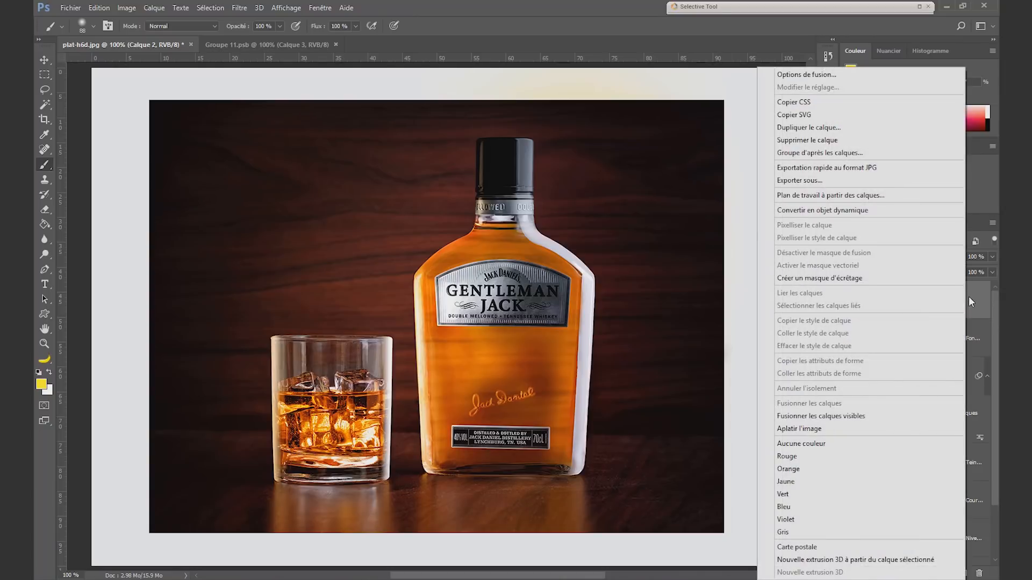
{"action": "left_click", "coordinate": [867, 212]}
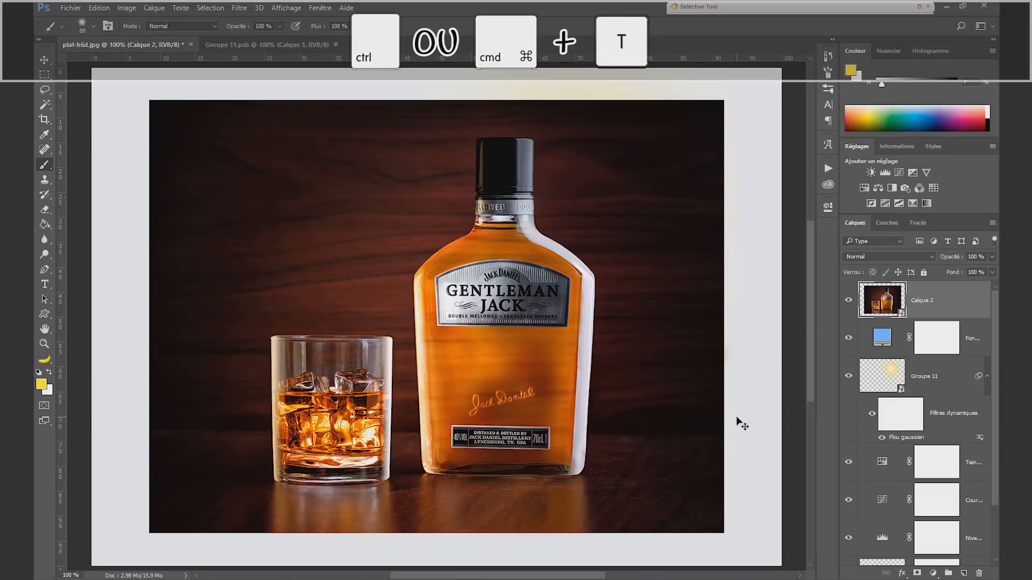
{"action": "key", "text": "ctrl+t"}
{"action": "left_click_drag", "start_coordinate": [724, 533], "coordinate": [136, 126]}
{"action": "key", "text": "Return"}
{"action": "key", "text": "b"}
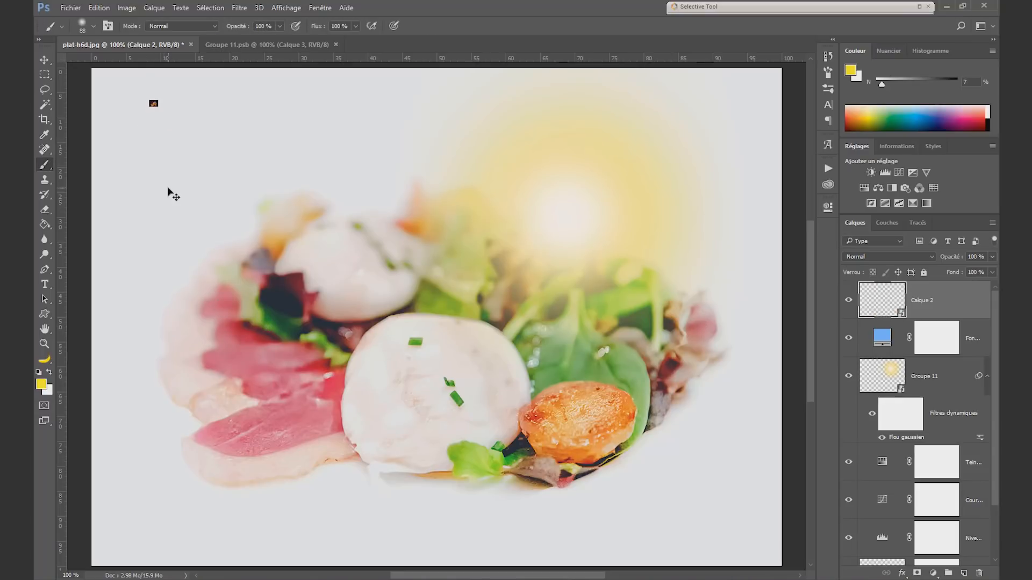
Step: Scale the bottle smart object up until it covers most of the photo
{"action": "key", "text": "ctrl+t"}
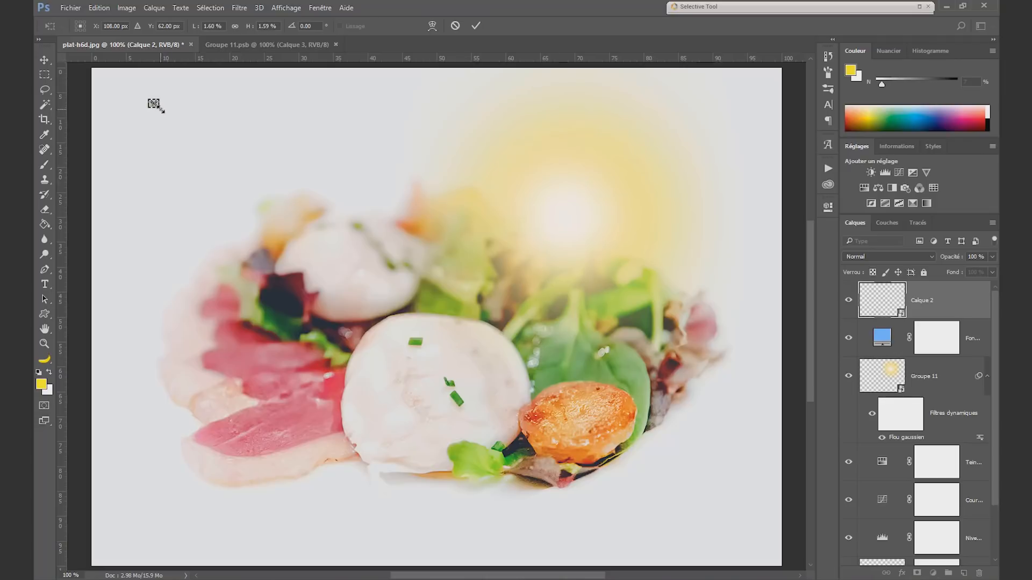
{"action": "left_click_drag", "start_coordinate": [159, 109], "coordinate": [734, 538]}
{"action": "key", "text": "b"}
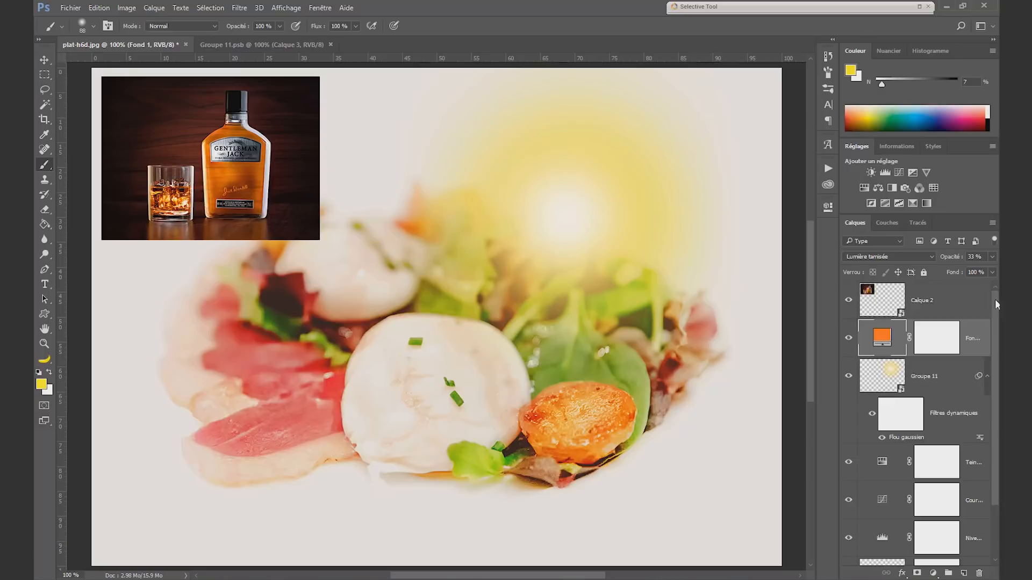
Step: Review the layer stack, inspect the contents of the Groupe 11 smart object and close its document
{"action": "scroll", "coordinate": [935, 526], "scroll_direction": "down", "scroll_amount": 3}
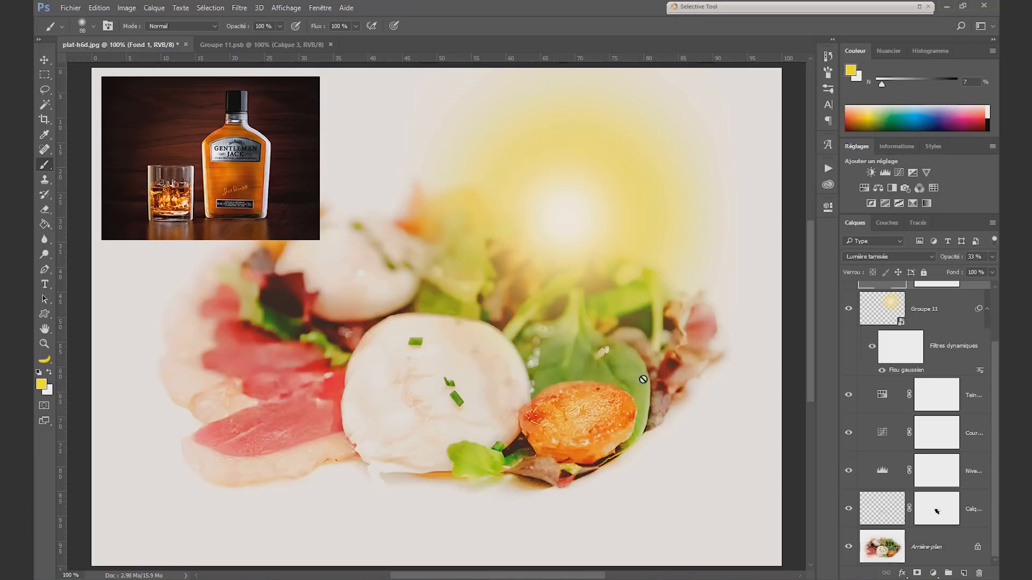
{"action": "mouse_move", "coordinate": [995, 401]}
{"action": "left_mouse_down"}
{"action": "mouse_move", "coordinate": [995, 332]}
{"action": "mouse_move", "coordinate": [998, 417]}
{"action": "left_mouse_up"}
{"action": "scroll", "coordinate": [936, 511], "scroll_direction": "up", "scroll_amount": 2}
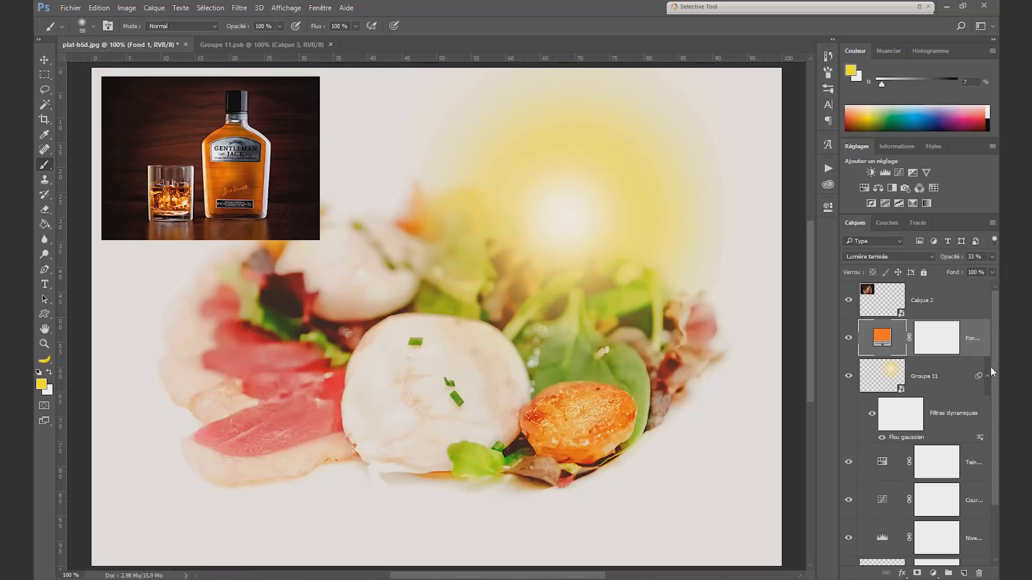
{"action": "left_click", "coordinate": [890, 376]}
{"action": "double_click", "coordinate": [889, 375]}
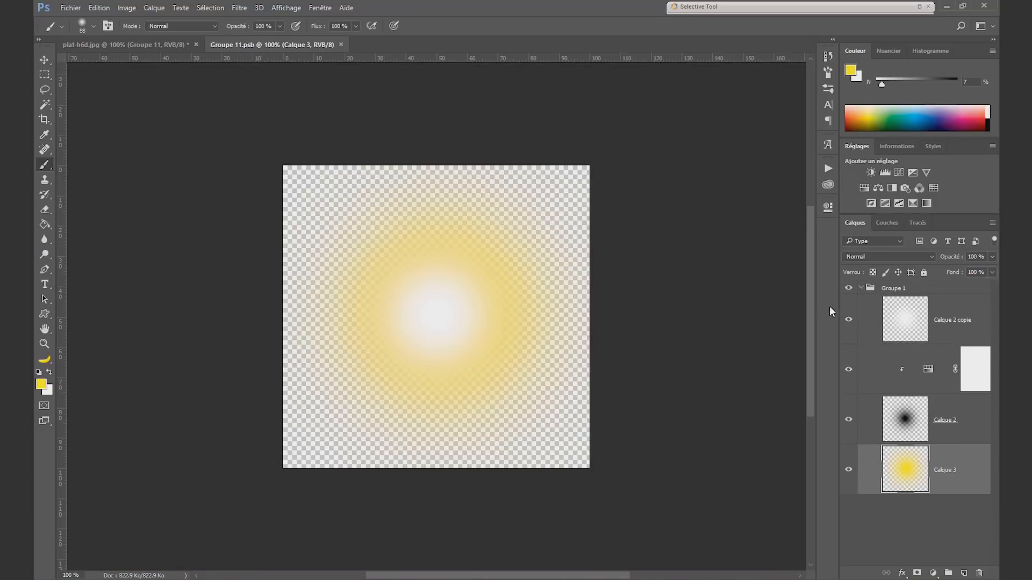
{"action": "key", "text": "ctrl+w"}
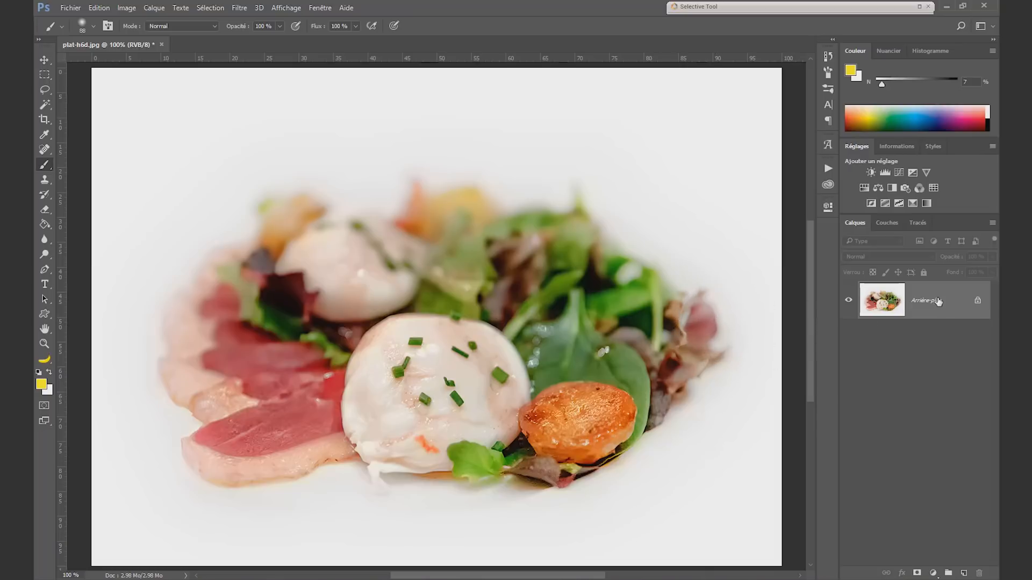
Step: Duplicate the background layer, remove the egg's chives and orange spot with a 24 px Spot Healing Brush, and compare before and after
{"action": "left_click_drag", "start_coordinate": [938, 303], "coordinate": [964, 573]}
{"action": "left_click", "coordinate": [46, 149]}
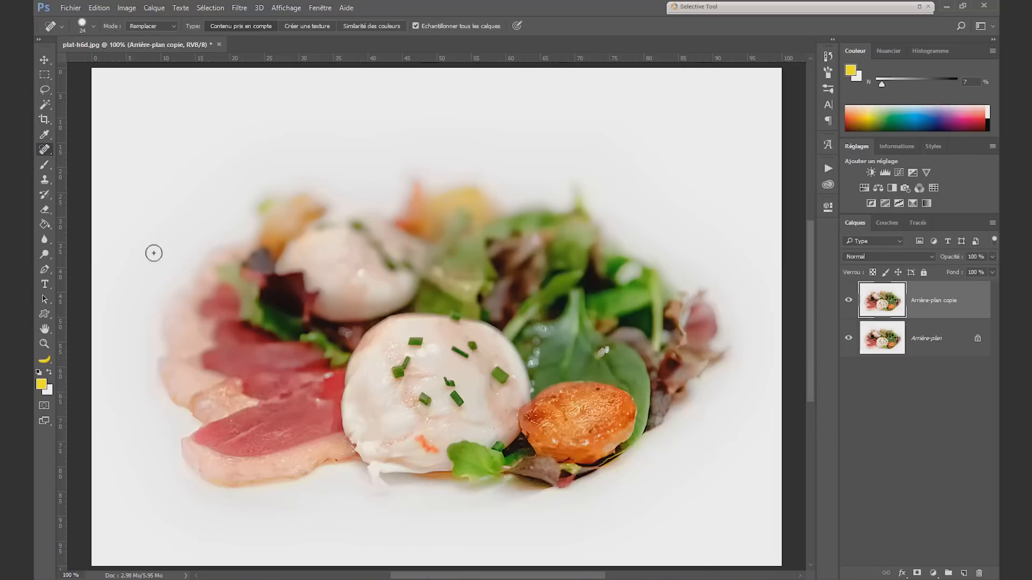
{"action": "mouse_move", "coordinate": [409, 342]}
{"action": "left_mouse_down"}
{"action": "mouse_move", "coordinate": [456, 317]}
{"action": "mouse_move", "coordinate": [475, 345]}
{"action": "mouse_move", "coordinate": [456, 318]}
{"action": "mouse_move", "coordinate": [467, 355]}
{"action": "mouse_move", "coordinate": [511, 379]}
{"action": "mouse_move", "coordinate": [454, 386]}
{"action": "left_mouse_up"}
{"action": "left_click", "coordinate": [456, 400]}
{"action": "left_click", "coordinate": [423, 398]}
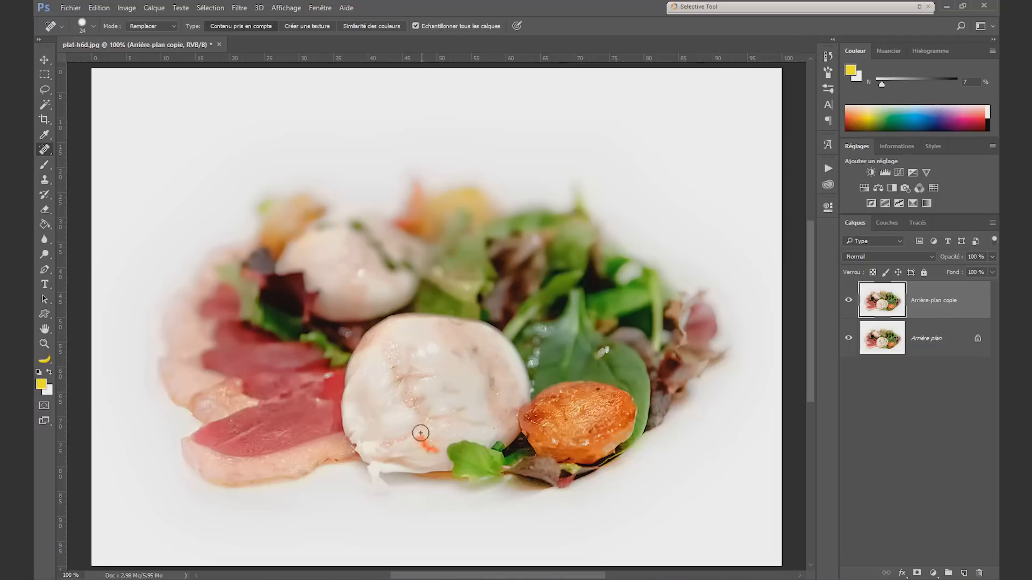
{"action": "left_click_drag", "start_coordinate": [419, 438], "coordinate": [427, 448]}
{"action": "left_click", "coordinate": [850, 301]}
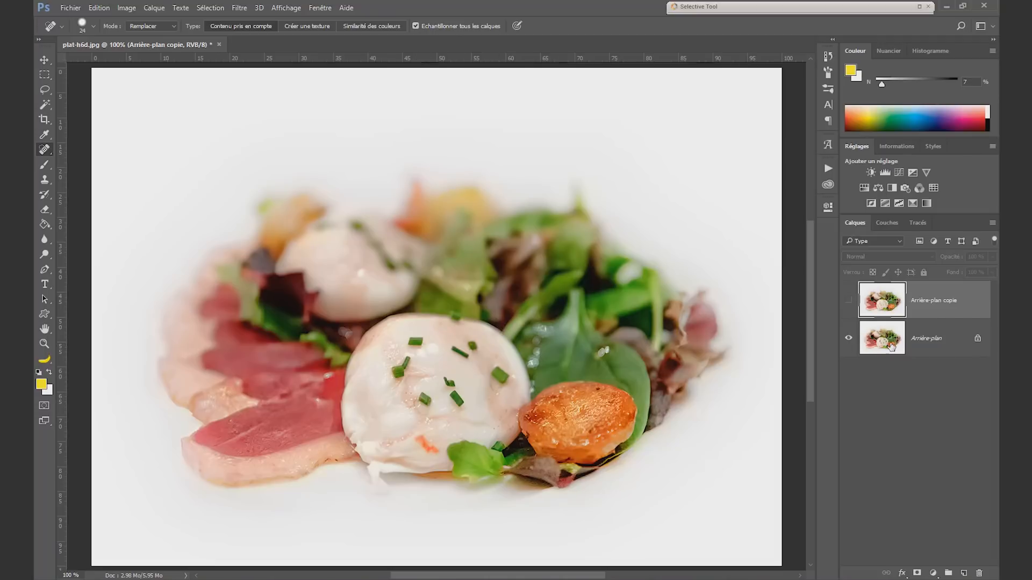
{"action": "left_click", "coordinate": [848, 301]}
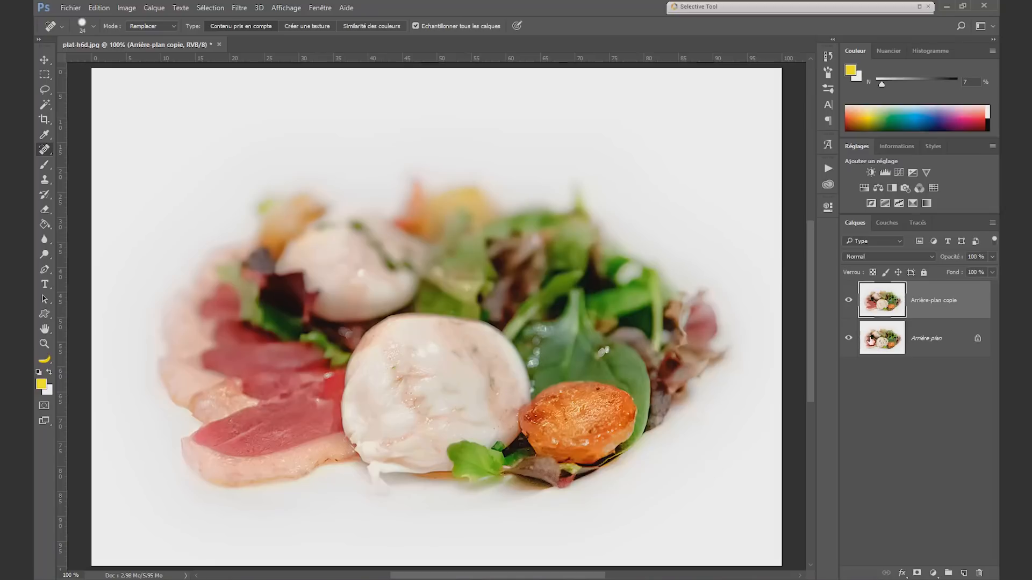
Step: Add a layer mask to the background copy and paint it black over the egg's centre to bring back the chives there
{"action": "left_click", "coordinate": [918, 572]}
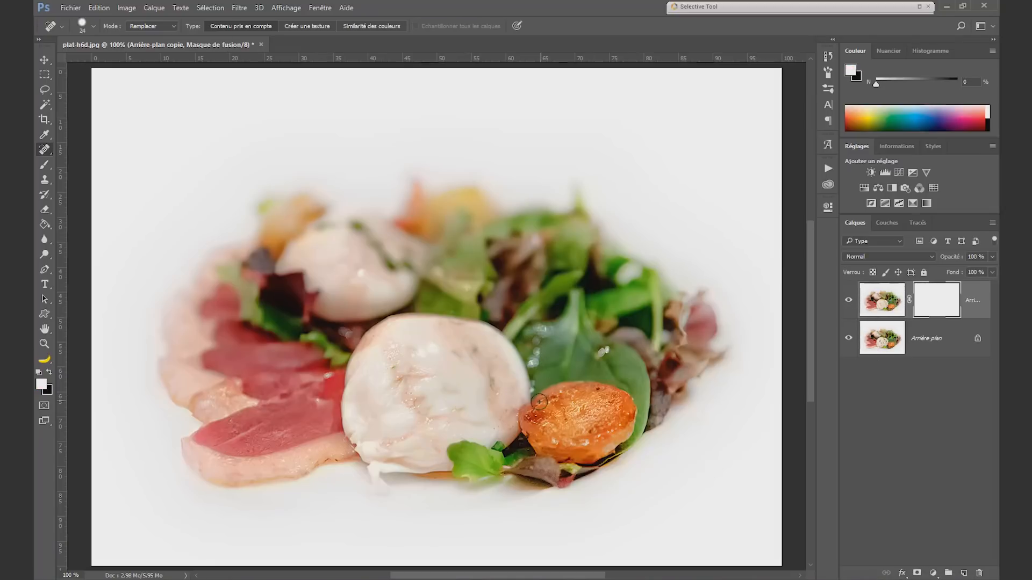
{"action": "key", "text": "x"}
{"action": "right_click", "coordinate": [465, 356], "text": "alt"}
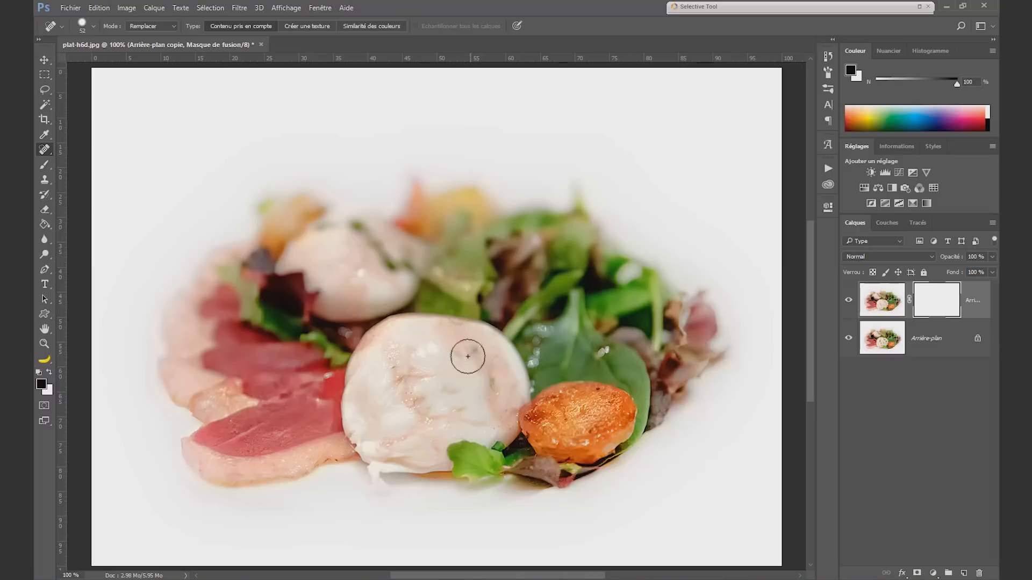
{"action": "key", "text": "b"}
{"action": "mouse_move", "coordinate": [450, 376]}
{"action": "left_mouse_down"}
{"action": "mouse_move", "coordinate": [446, 397]}
{"action": "mouse_move", "coordinate": [461, 392]}
{"action": "mouse_move", "coordinate": [459, 358]}
{"action": "left_mouse_up"}
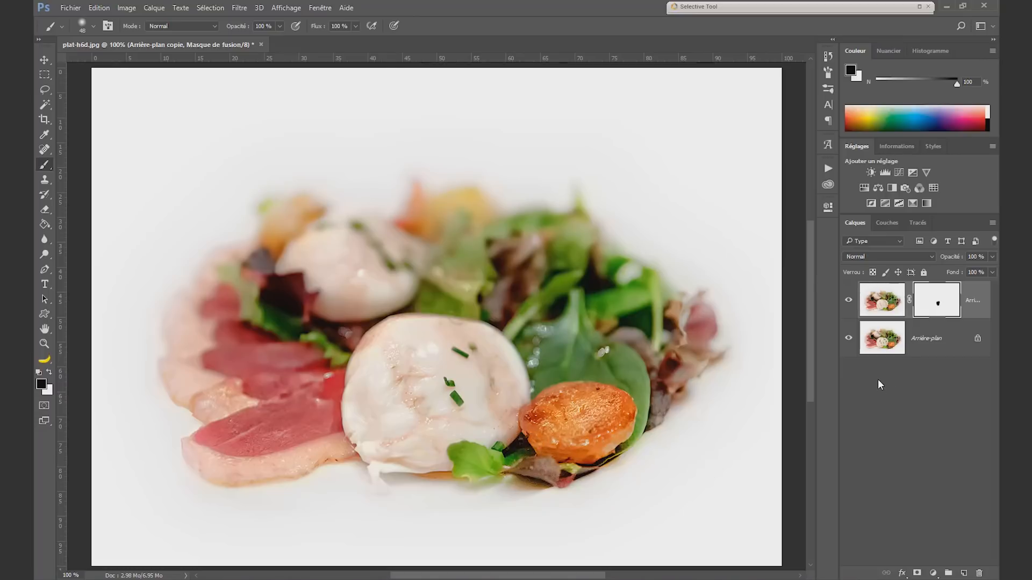
Step: Undo the retouching back to the original background and add a new empty layer above it
{"action": "key", "text": "ctrl+z"}
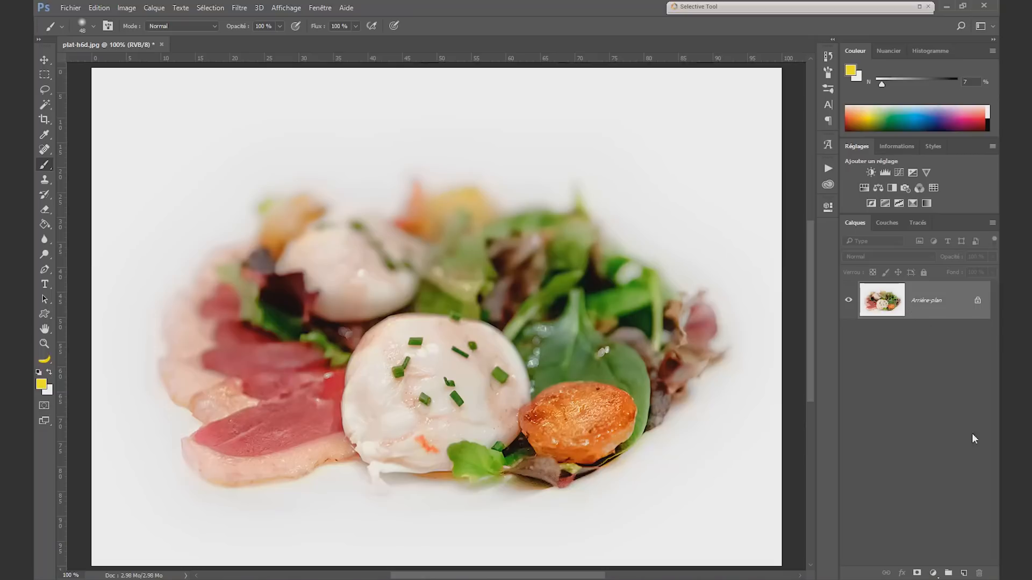
{"action": "left_click", "coordinate": [964, 572]}
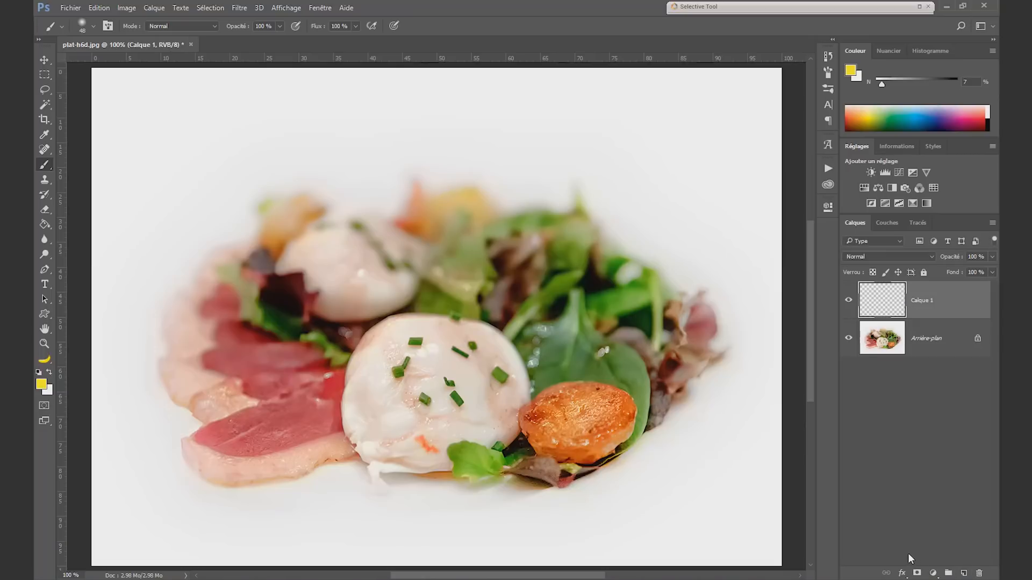